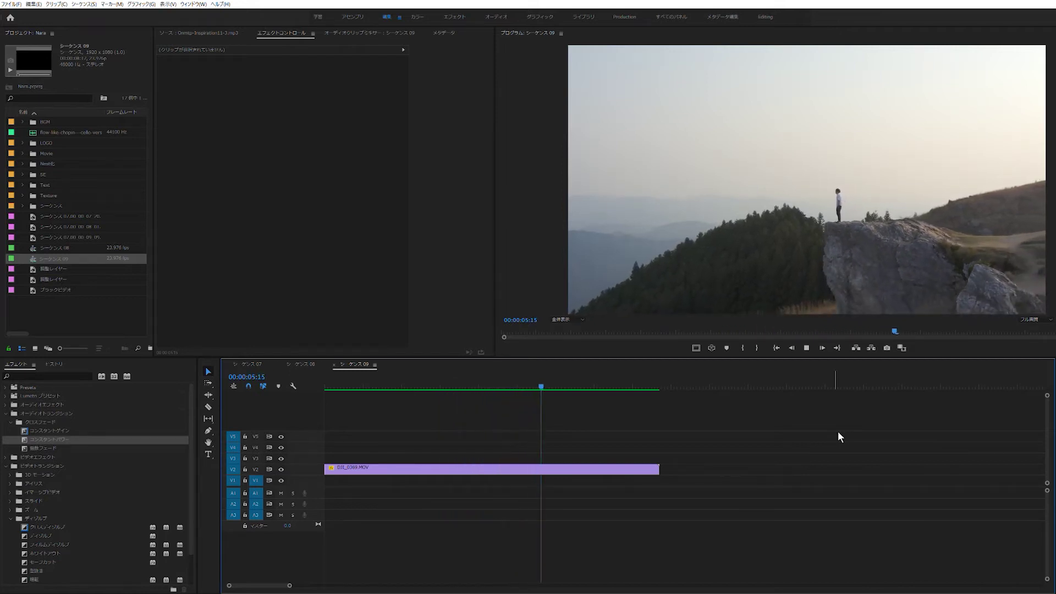
Stop playback and return the playhead to the start of Sequence 09
{"action": "key", "text": "space"}
{"action": "key", "text": "Home"}
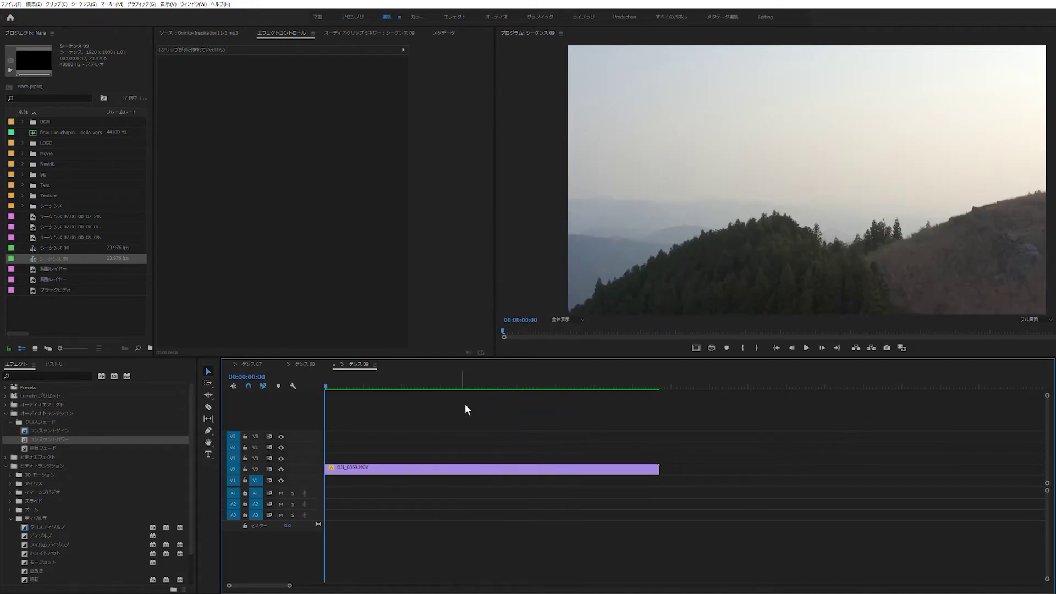
Split the DJI_0369.MOV drone clip on V2 at 3:10
{"action": "key", "text": "space"}
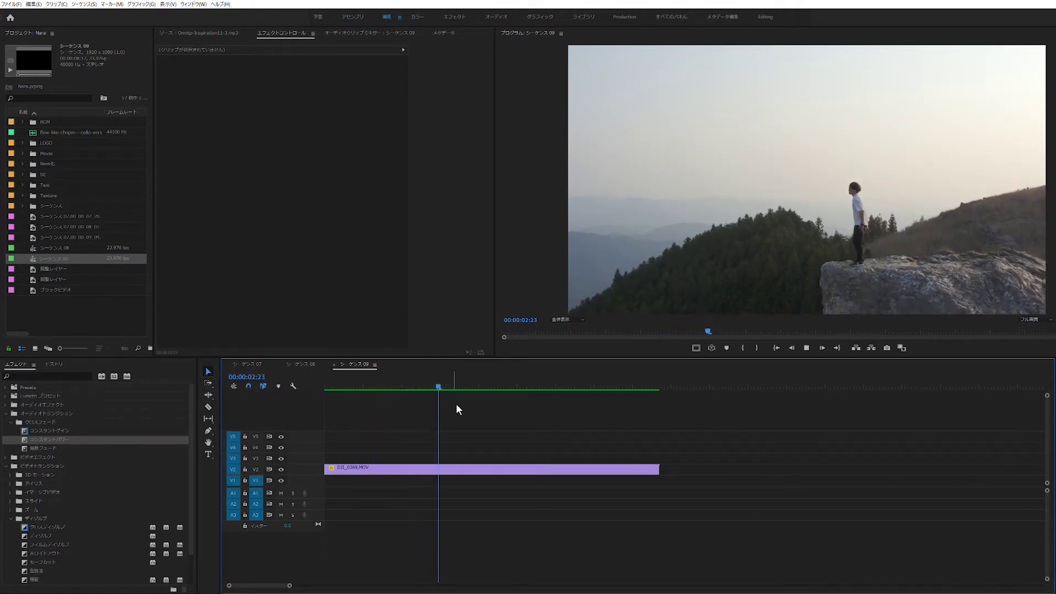
{"action": "key", "text": "space"}
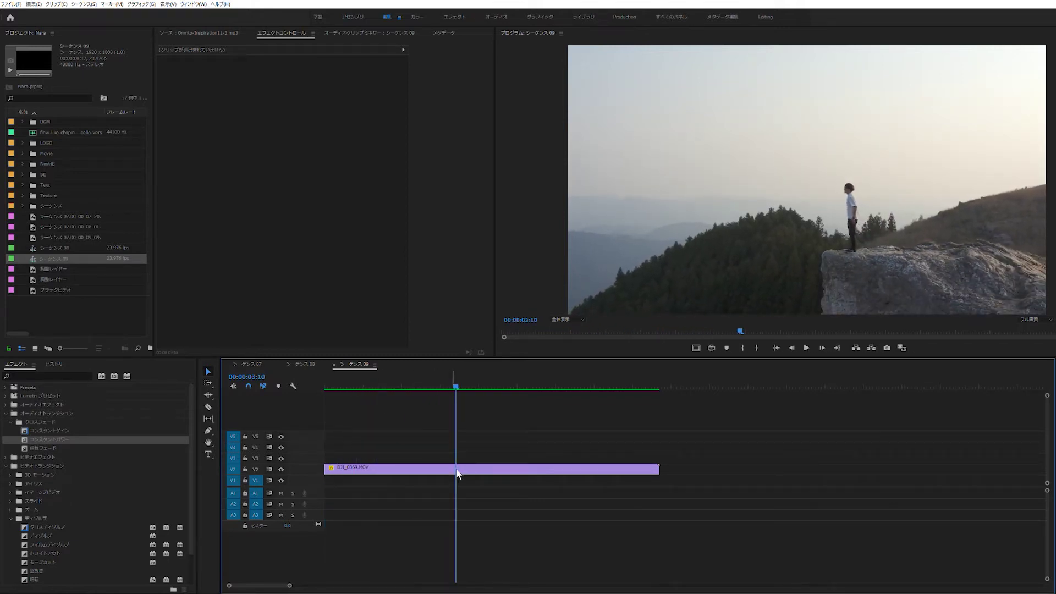
{"action": "left_click", "coordinate": [458, 472]}
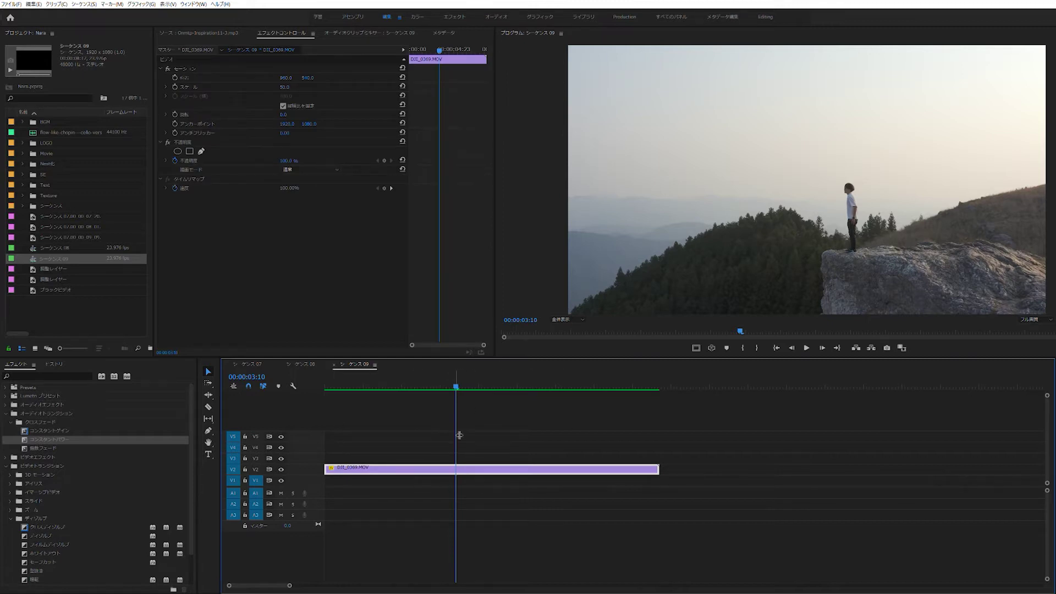
{"action": "key", "text": "ctrl+k"}
{"action": "left_click", "coordinate": [426, 386]}
{"action": "key", "text": "space"}
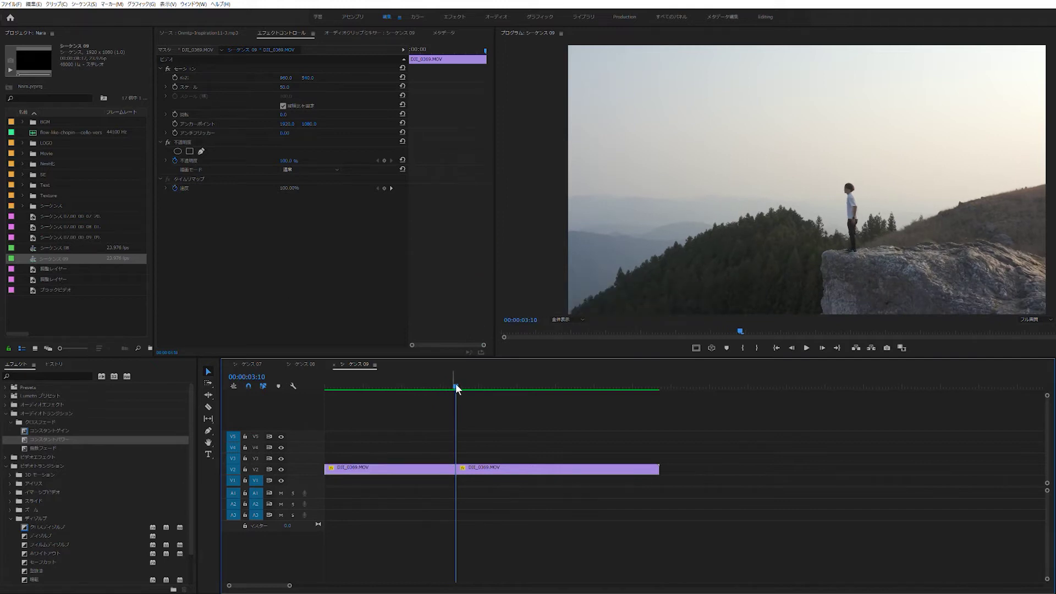
{"action": "left_click", "coordinate": [497, 461]}
{"action": "key", "text": "space"}
Duplicate the second half of the drone clip up one track so copies stack on V2 and V3
{"action": "left_click", "coordinate": [497, 466]}
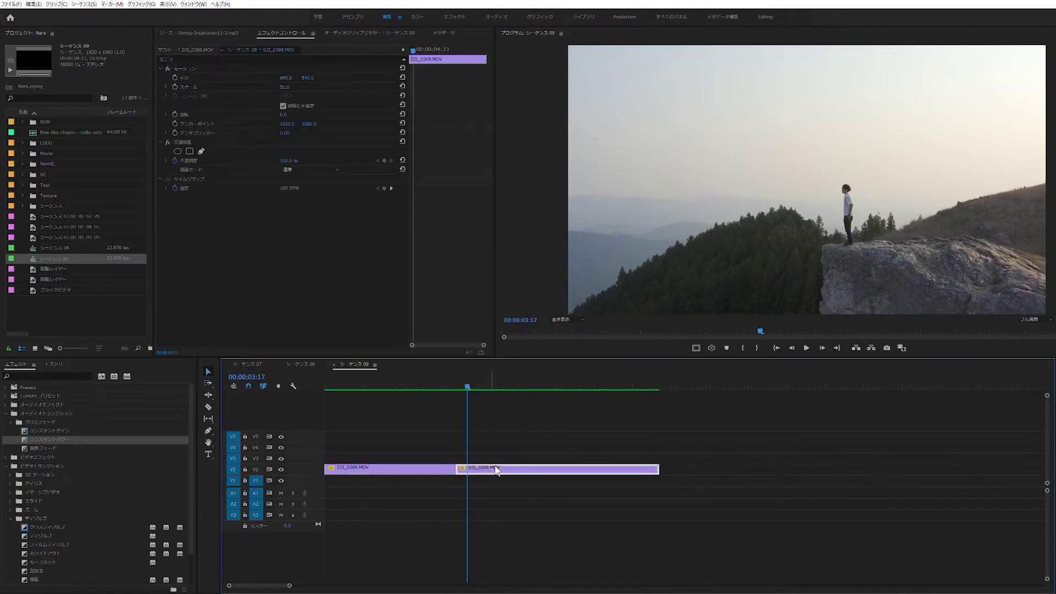
{"action": "left_click_drag", "start_coordinate": [496, 469], "coordinate": [497, 458]}
{"action": "left_click", "coordinate": [456, 424]}
{"action": "key", "text": "space"}
{"action": "key", "text": "space"}
{"action": "mouse_move", "coordinate": [514, 419]}
{"action": "left_mouse_down"}
{"action": "mouse_move", "coordinate": [525, 464]}
{"action": "mouse_move", "coordinate": [519, 444]}
{"action": "left_mouse_up"}
{"action": "left_click", "coordinate": [461, 420]}
{"action": "key", "text": "space"}
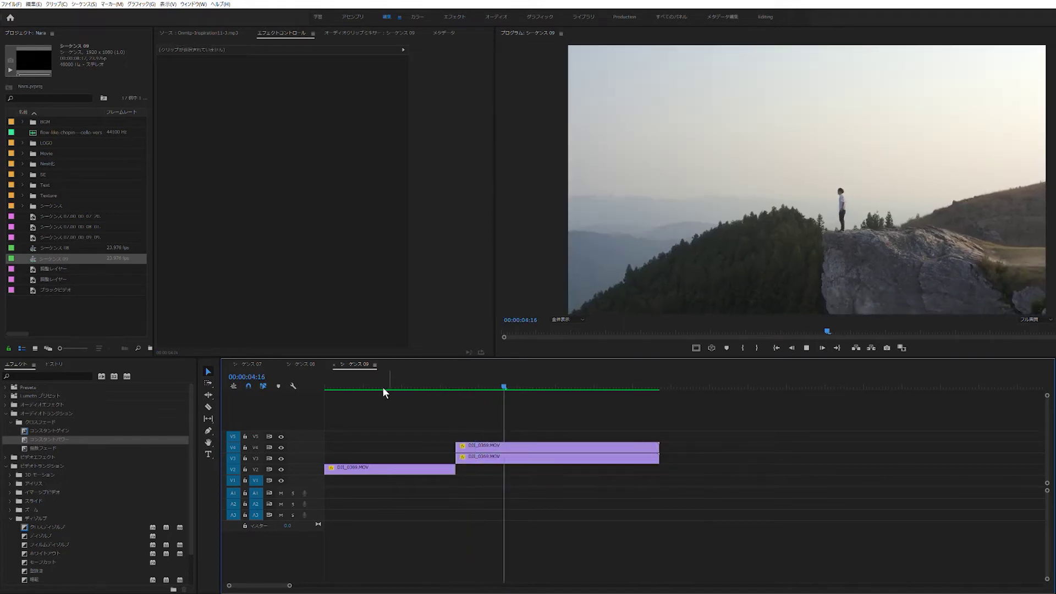
Place the thunderstorm clip on V1 beneath the drone clips and scrub through it
{"action": "left_click", "coordinate": [706, 386]}
{"action": "key", "text": "ctrl+v"}
{"action": "left_click_drag", "start_coordinate": [730, 386], "coordinate": [713, 387]}
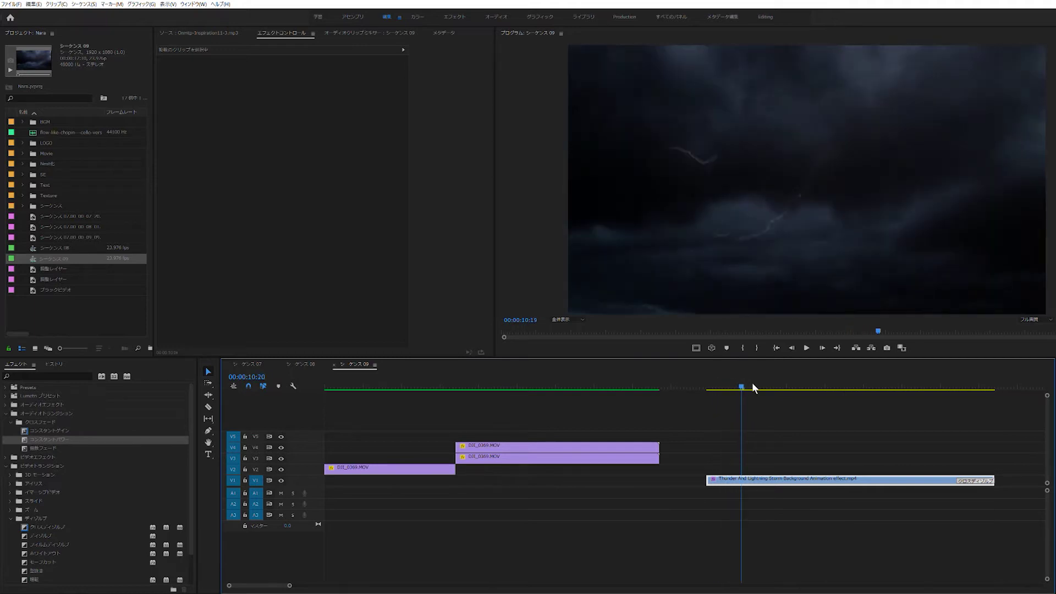
{"action": "left_click_drag", "start_coordinate": [720, 383], "coordinate": [841, 387]}
{"action": "left_click", "coordinate": [485, 418]}
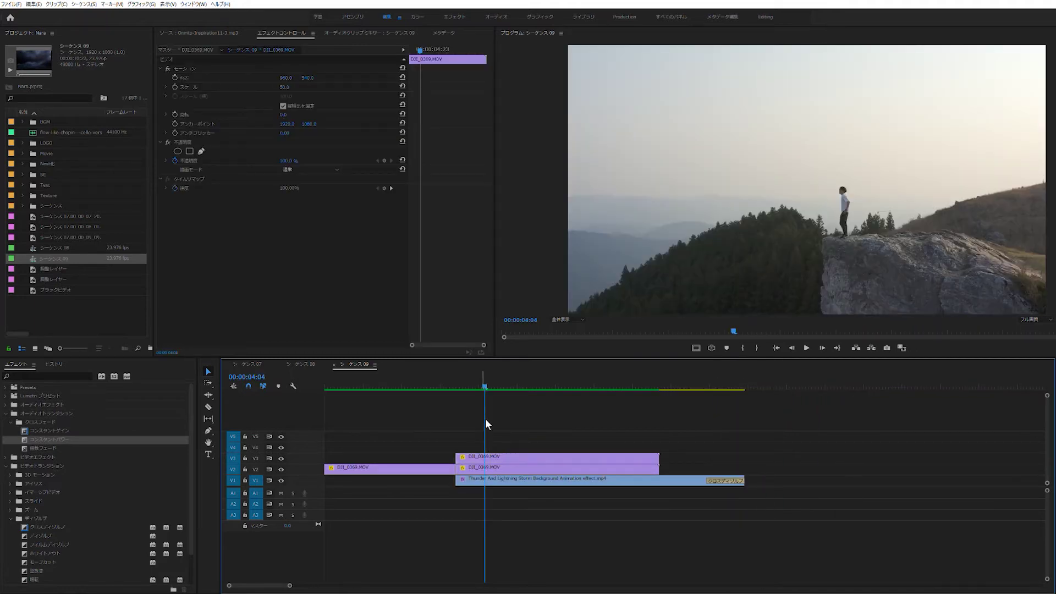
{"action": "left_click", "coordinate": [486, 457]}
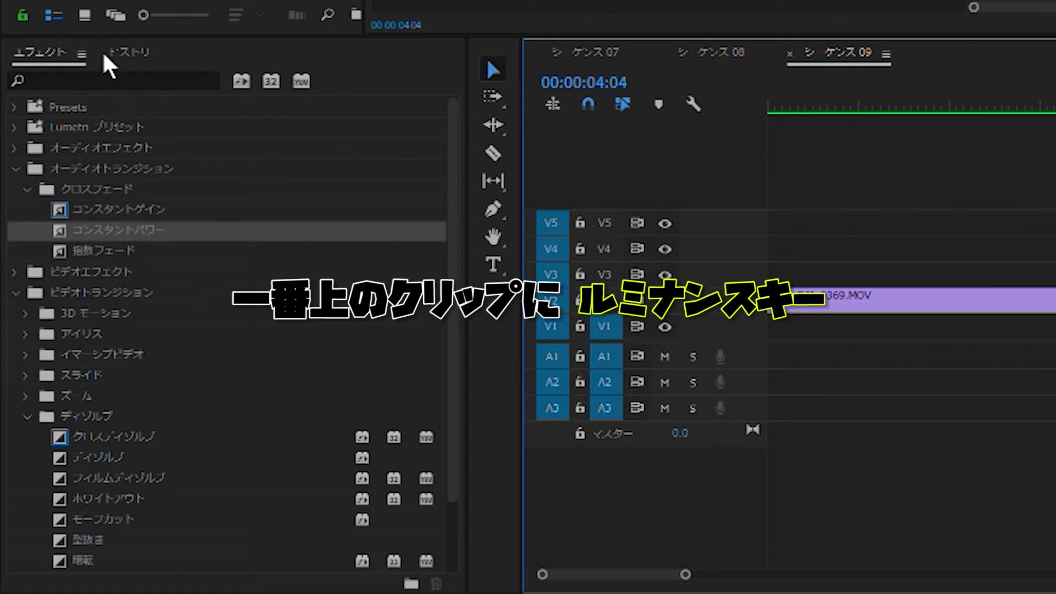
Apply Luminance Key (ルミナンスキー) to the top drone clip
{"action": "left_click", "coordinate": [79, 72]}
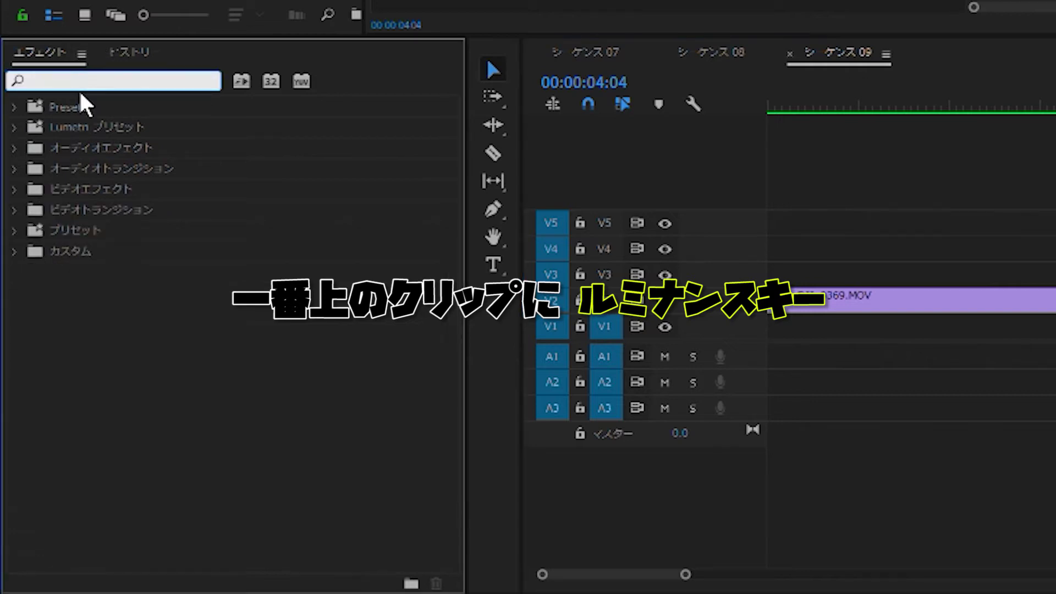
{"action": "type", "text": "ルミナンス"}
{"action": "left_click", "coordinate": [126, 230]}
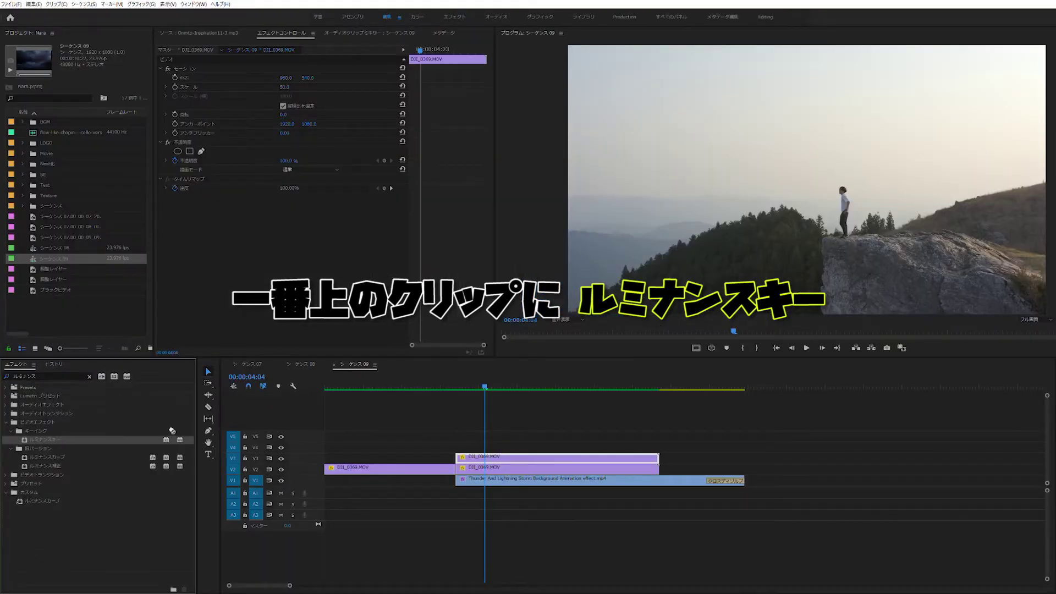
{"action": "left_click_drag", "start_coordinate": [492, 451], "coordinate": [492, 456]}
Add Alpha Channel Key to the top drone clip with Invert Alpha enabled
{"action": "left_click", "coordinate": [89, 376]}
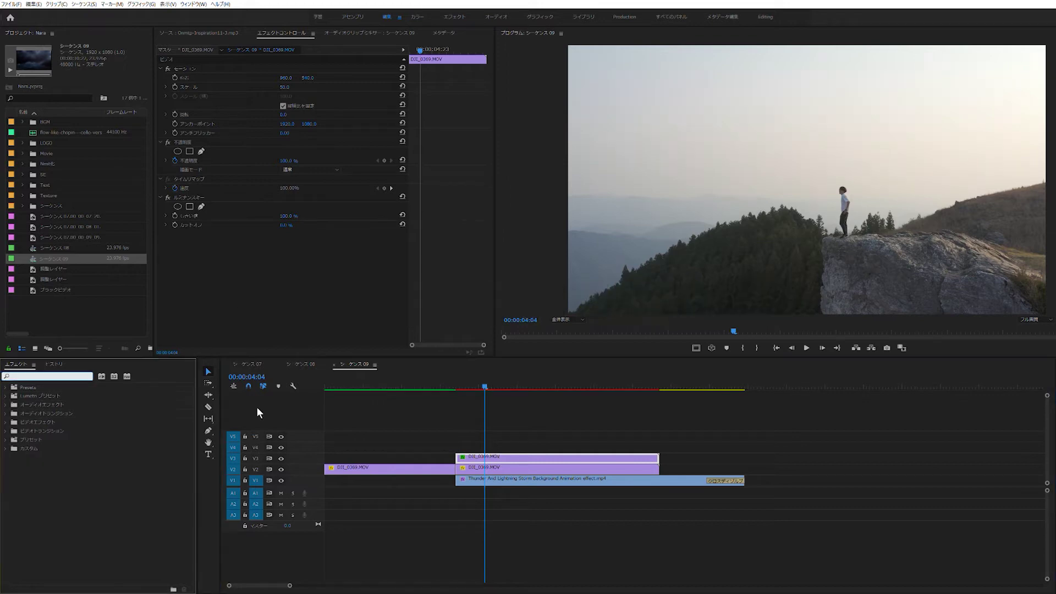
{"action": "type", "text": "アルファ"}
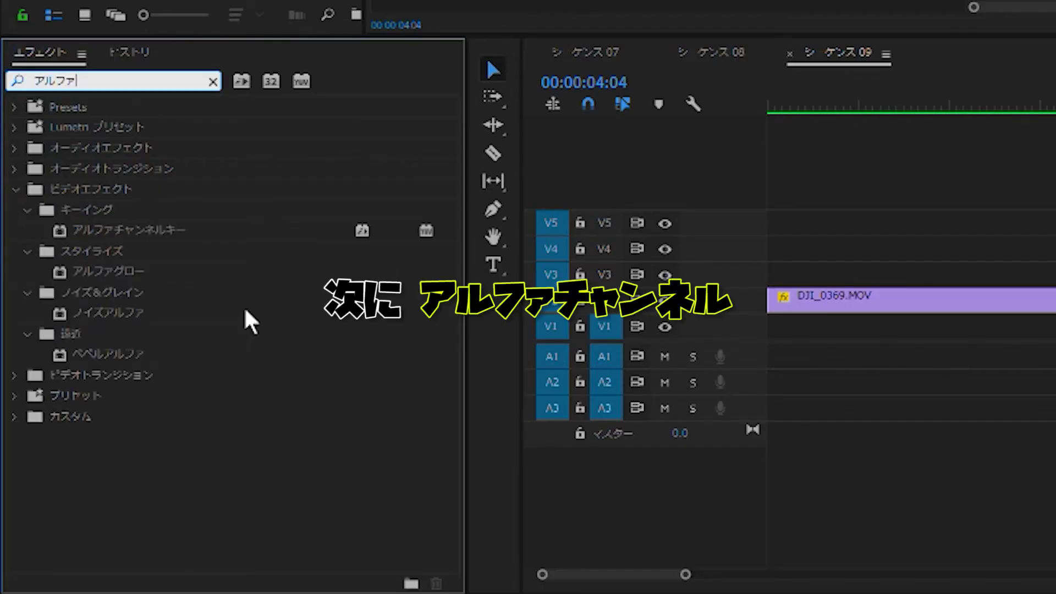
{"action": "left_click_drag", "start_coordinate": [150, 229], "coordinate": [210, 436]}
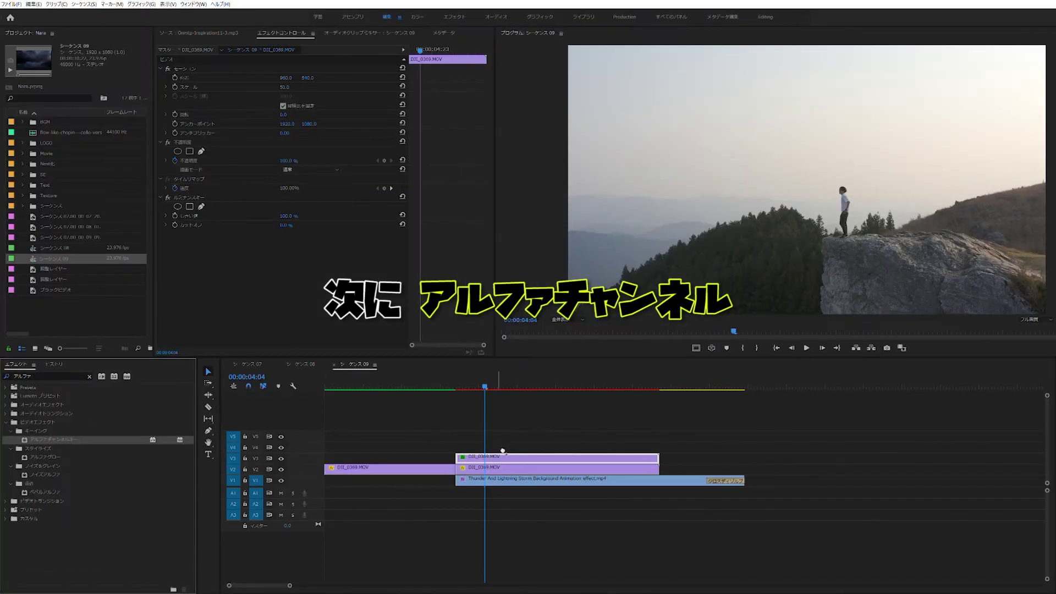
{"action": "left_click_drag", "start_coordinate": [503, 450], "coordinate": [499, 457]}
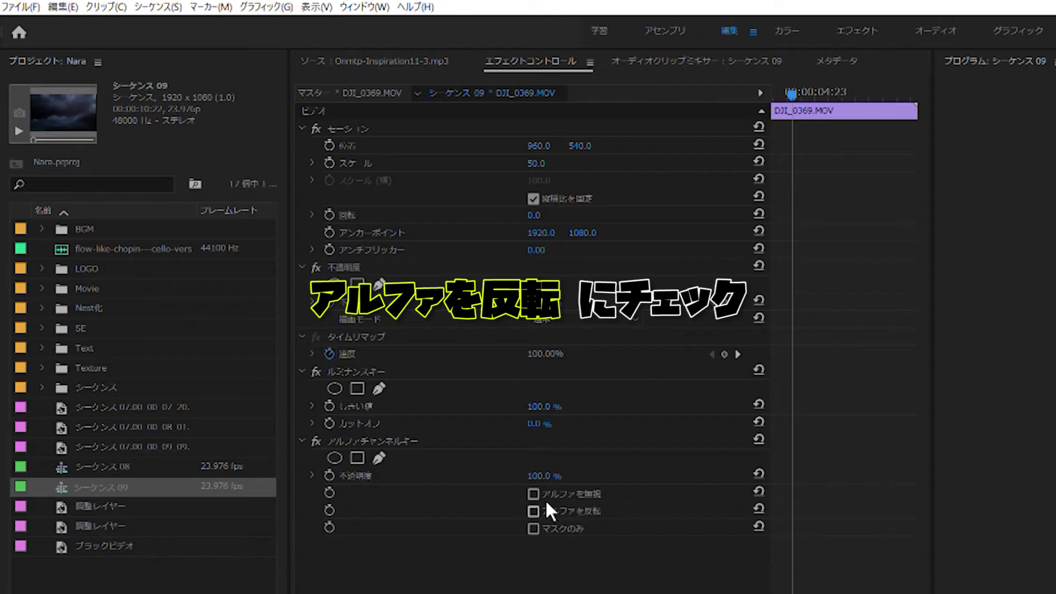
{"action": "left_click", "coordinate": [535, 510]}
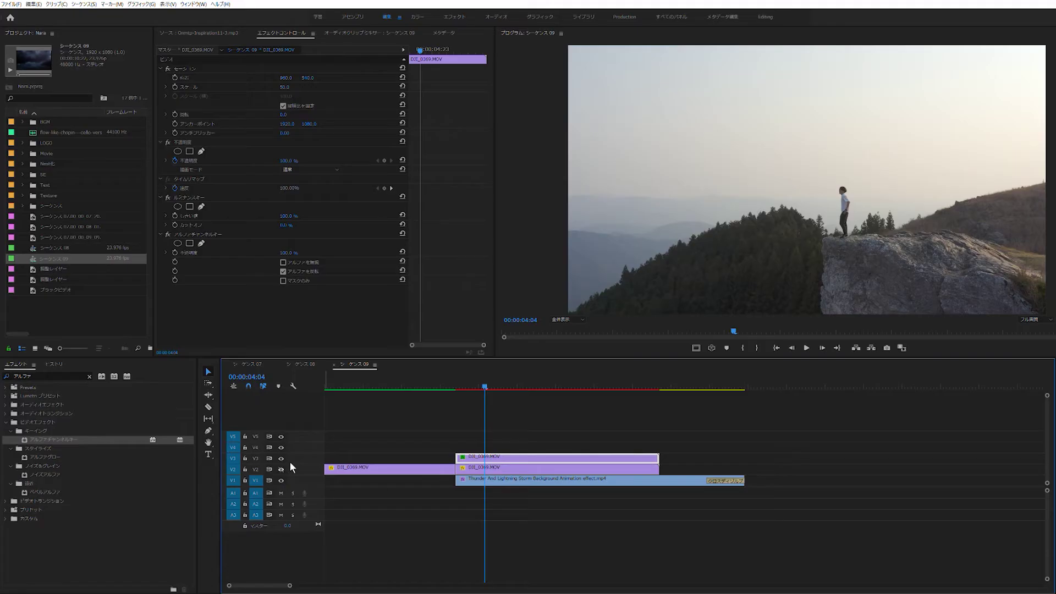
Hide track V2 to check the keyed result, then search Effects for 'kara-バランス'
{"action": "left_click", "coordinate": [281, 470]}
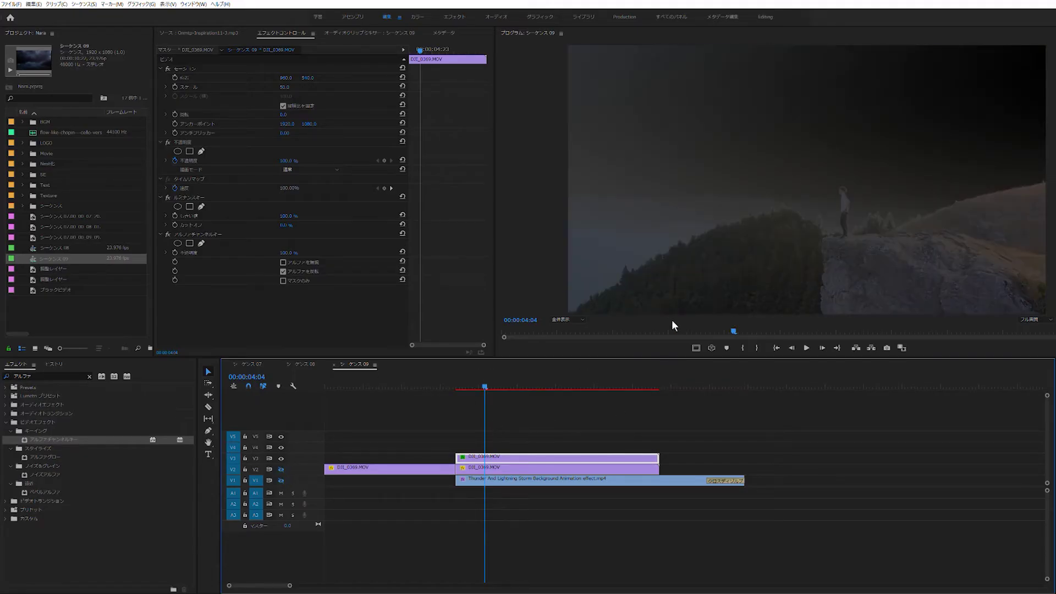
{"action": "left_click", "coordinate": [22, 365]}
{"action": "type", "text": "kara-"}
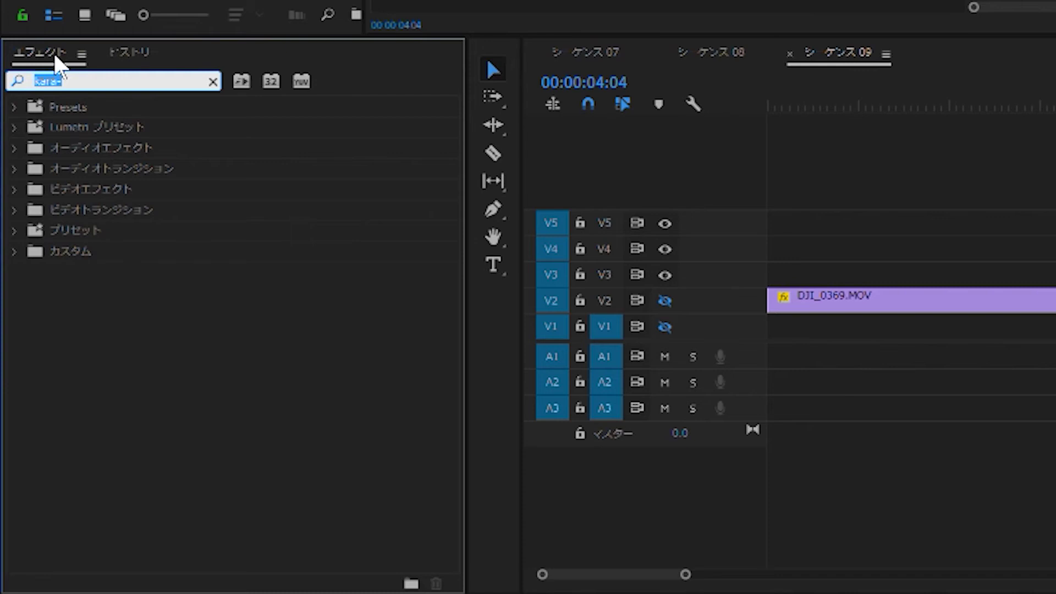
{"action": "type", "text": "カラ バランス"}
Apply Color Balance (HLS) to the top drone clip and set its Lightness to -50
{"action": "key", "text": "Return"}
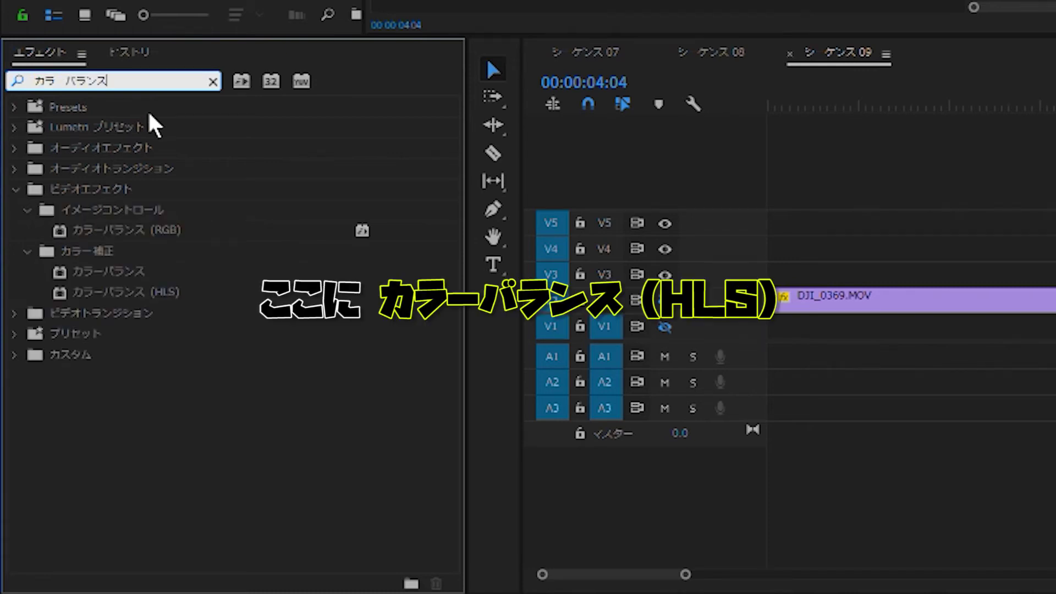
{"action": "left_click", "coordinate": [154, 282]}
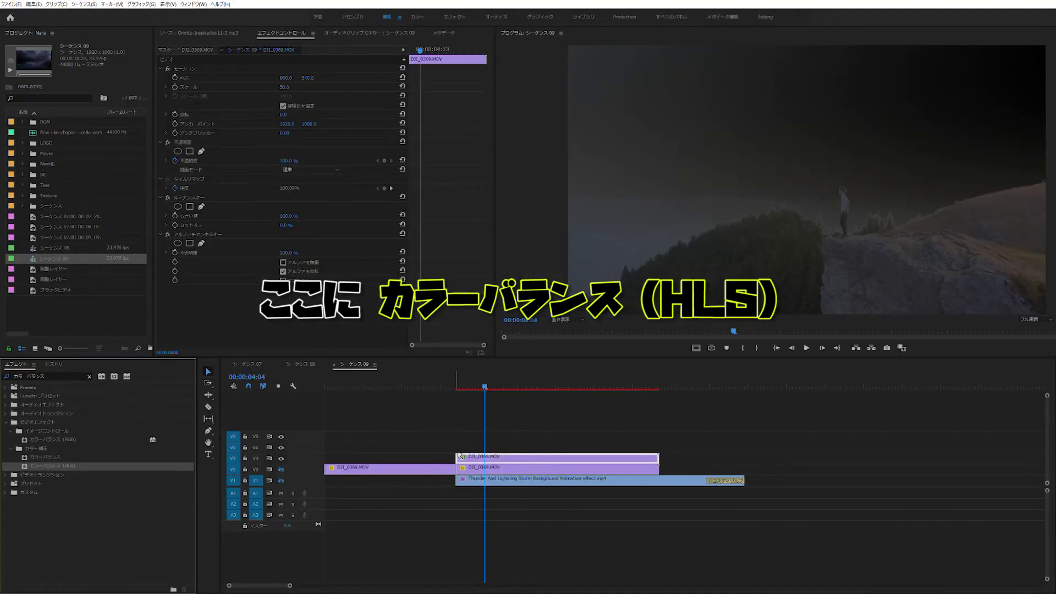
{"action": "left_click_drag", "start_coordinate": [117, 279], "coordinate": [493, 457]}
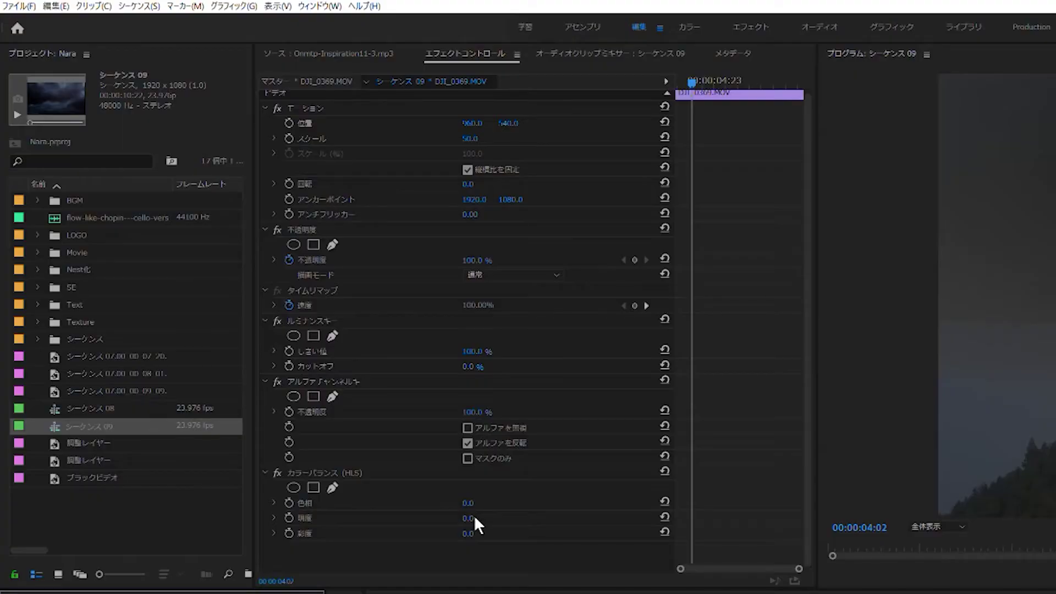
{"action": "left_click", "coordinate": [469, 518]}
{"action": "type", "text": "-50"}
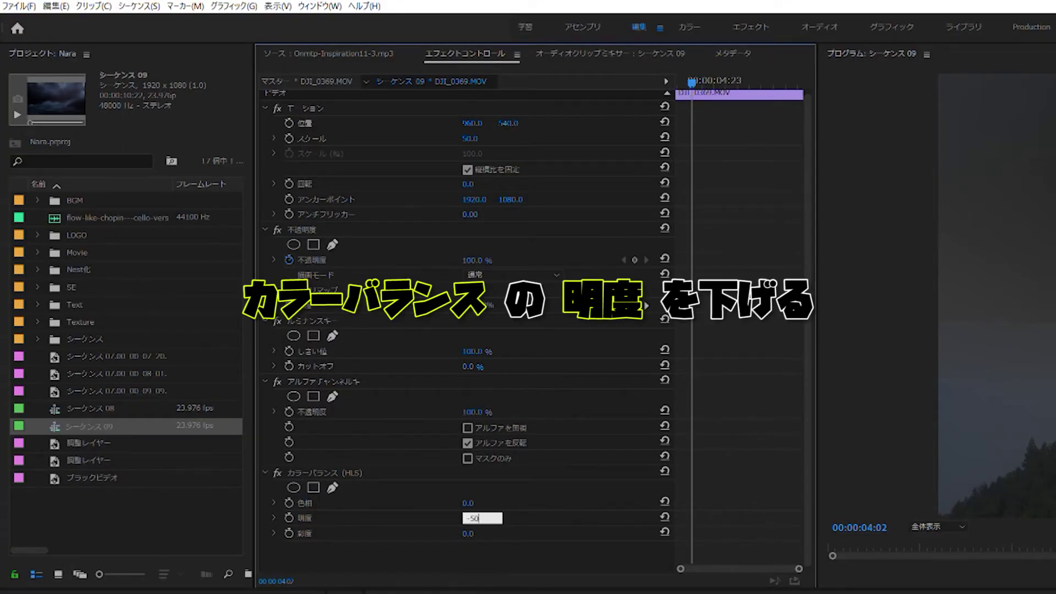
{"action": "key", "text": "Return"}
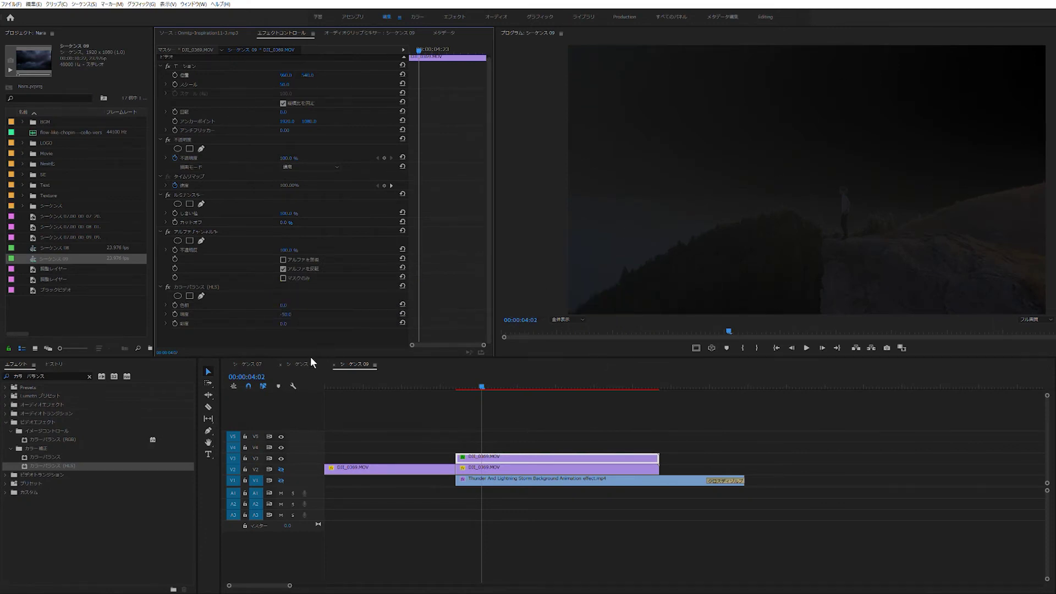
{"action": "left_click", "coordinate": [511, 386]}
Turn tracks V1 and V2 back on and preview the storm composite from about 3:21
{"action": "left_click", "coordinate": [513, 468]}
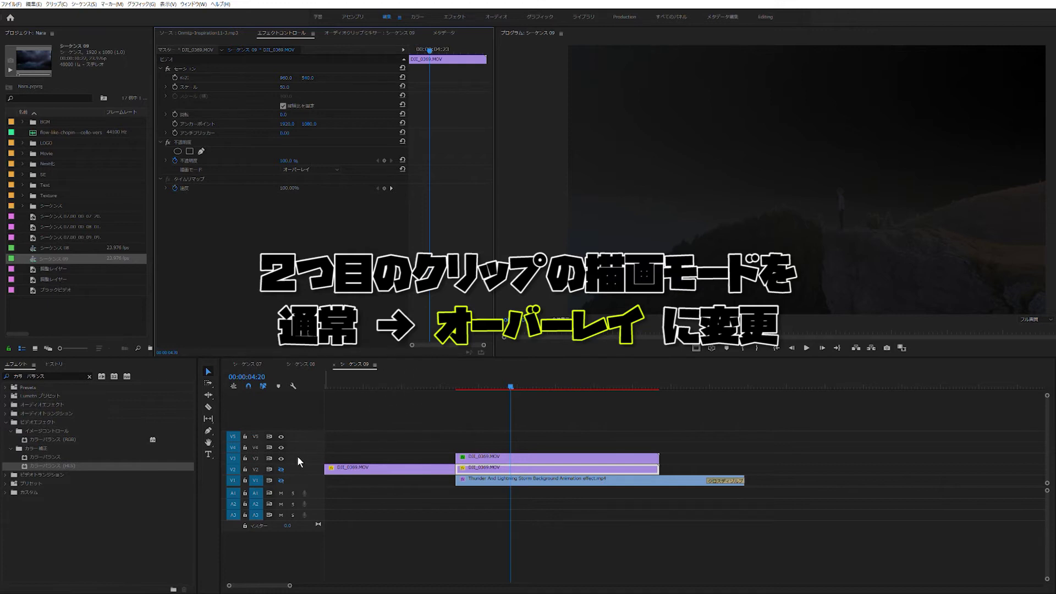
{"action": "left_click", "coordinate": [284, 467]}
{"action": "left_click", "coordinate": [281, 479]}
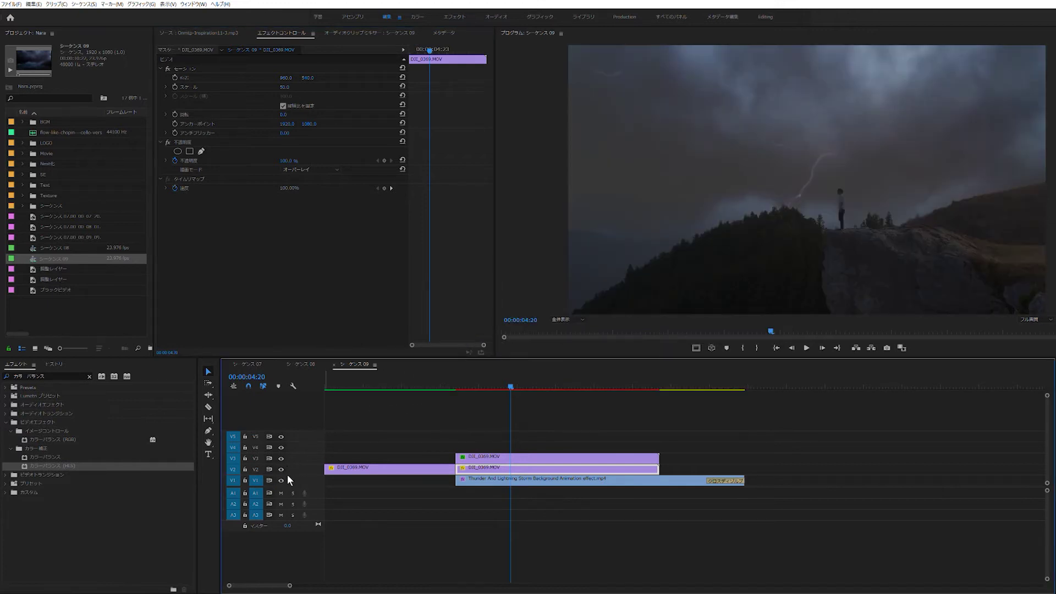
{"action": "left_click", "coordinate": [457, 386]}
{"action": "key", "text": "space"}
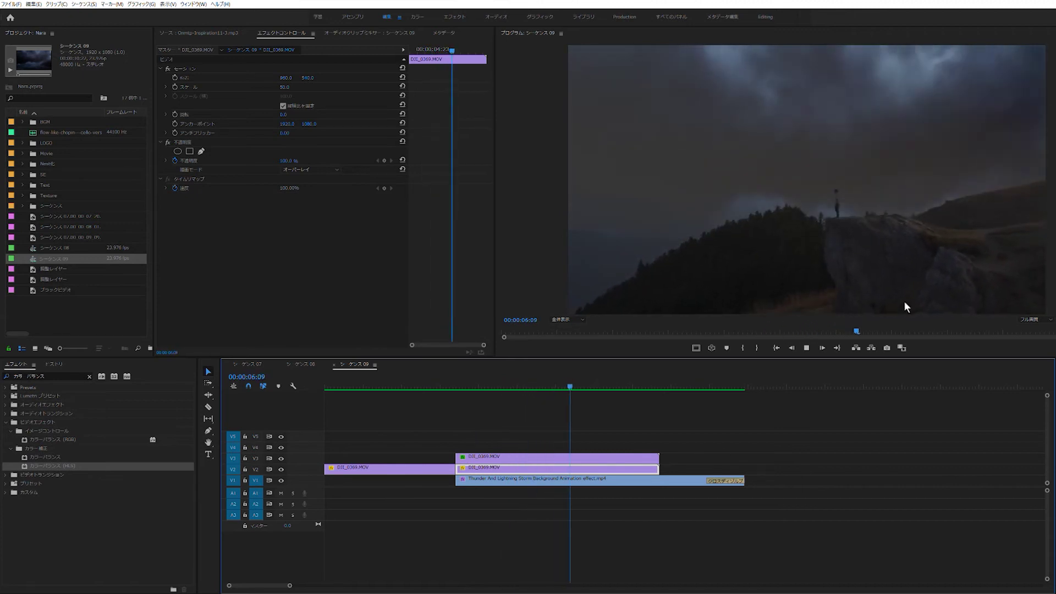
{"action": "left_click_drag", "start_coordinate": [495, 386], "coordinate": [432, 385]}
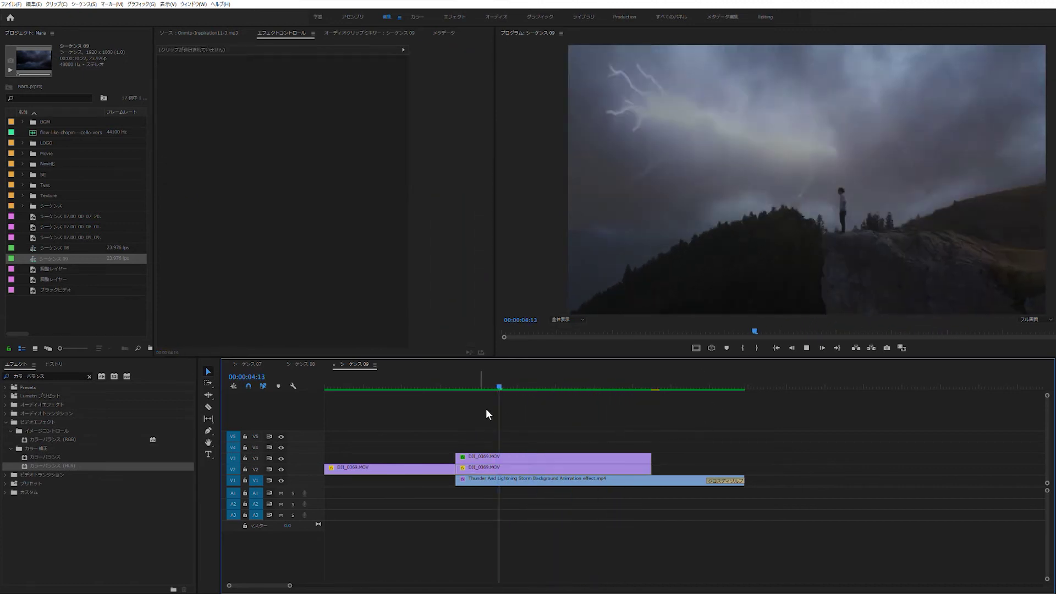
{"action": "key", "text": "space"}
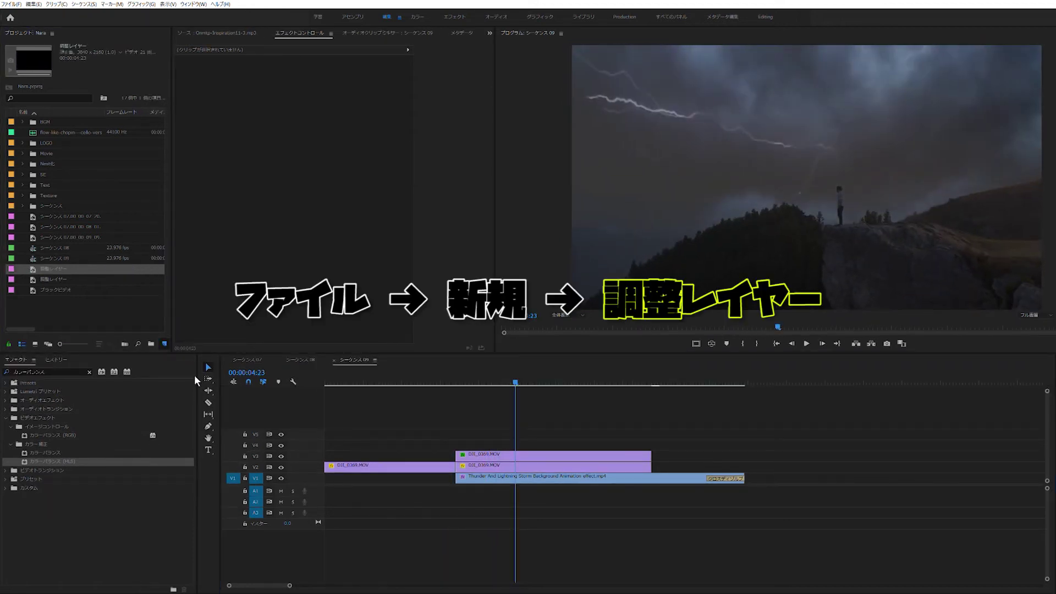
Create a new adjustment layer and place copies on V4 and V5 over the storm section
{"action": "key", "text": "Return"}
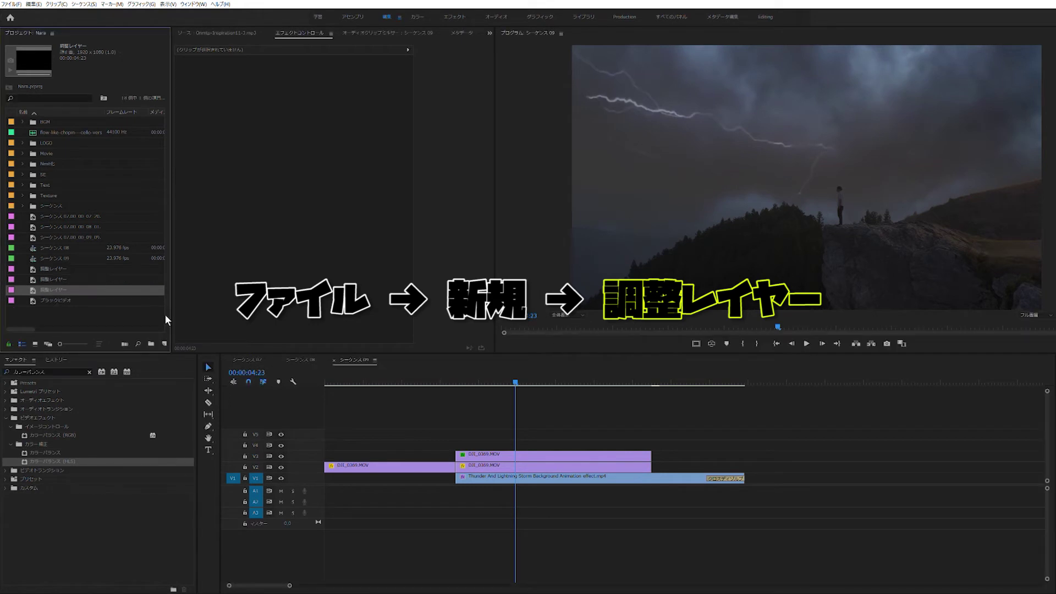
{"action": "left_click_drag", "start_coordinate": [544, 376], "coordinate": [460, 437]}
{"action": "left_click_drag", "start_coordinate": [53, 290], "coordinate": [450, 429]}
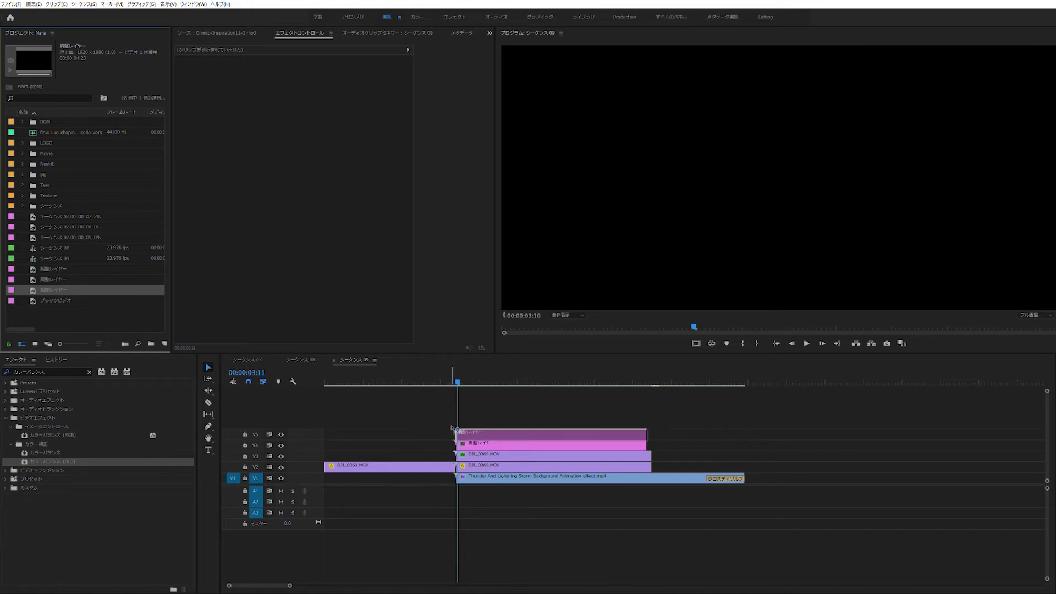
{"action": "left_click_drag", "start_coordinate": [450, 428], "coordinate": [456, 431]}
Cut the V5 adjustment layer at 03:11 and delete the excess, leaving a short clip
{"action": "key", "text": "="}
{"action": "key", "text": "="}
{"action": "key", "text": "="}
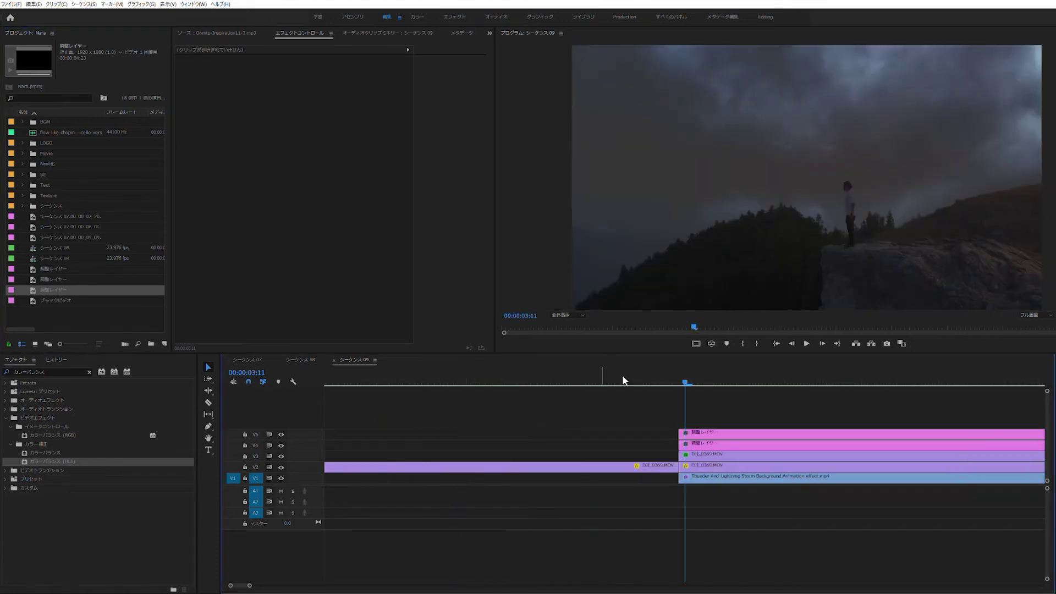
{"action": "left_click", "coordinate": [680, 379]}
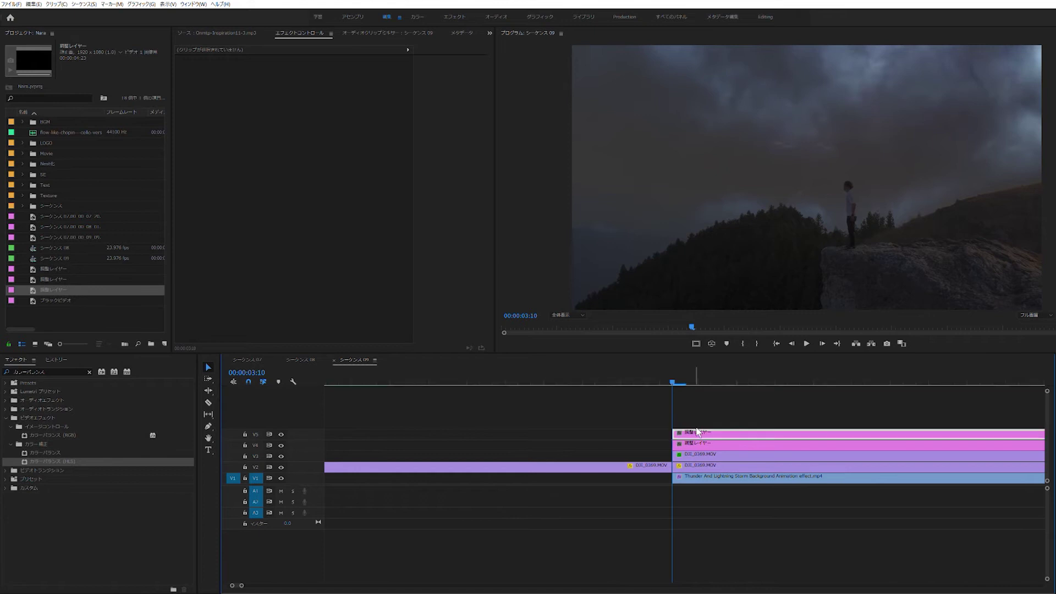
{"action": "left_click", "coordinate": [701, 432]}
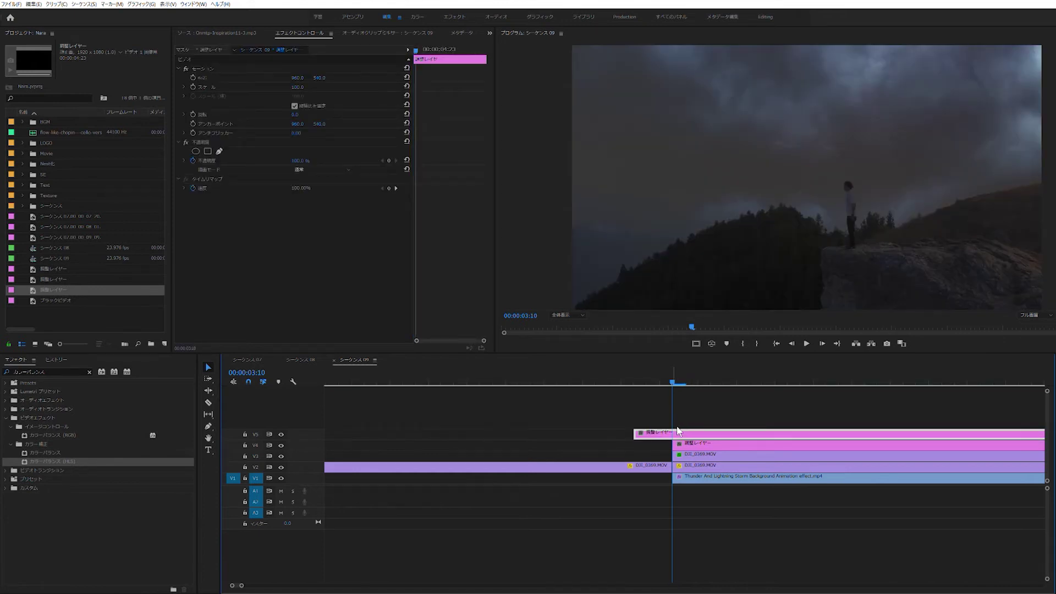
{"action": "key", "text": "Up"}
{"action": "key", "text": "Right"}
{"action": "key", "text": "Right"}
{"action": "key", "text": "Right"}
{"action": "key", "text": "Right"}
{"action": "key", "text": "ctrl+k"}
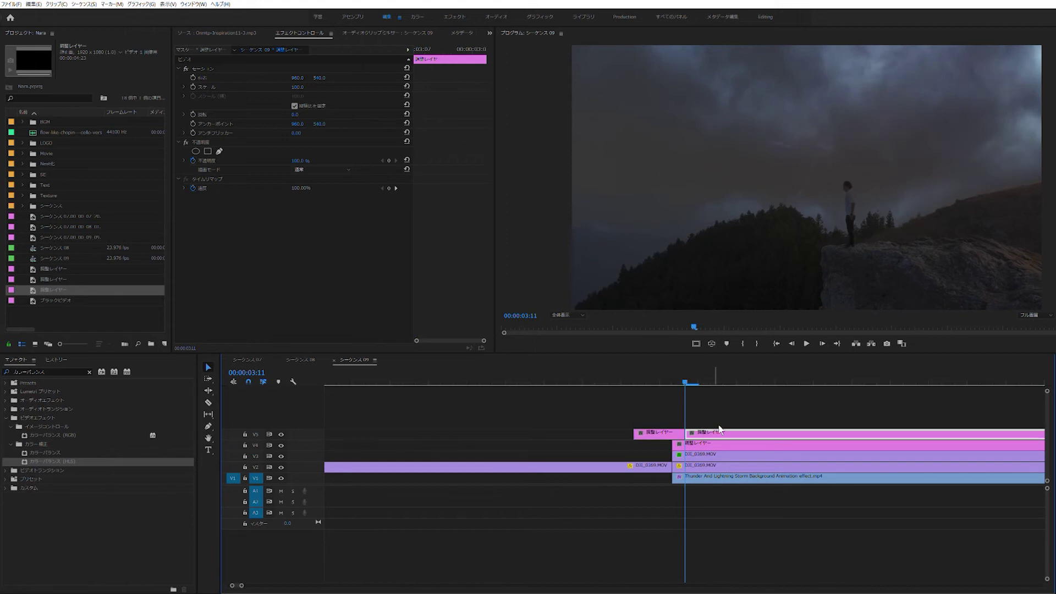
{"action": "key", "text": "Delete"}
{"action": "left_click", "coordinate": [661, 381]}
{"action": "left_click", "coordinate": [668, 432]}
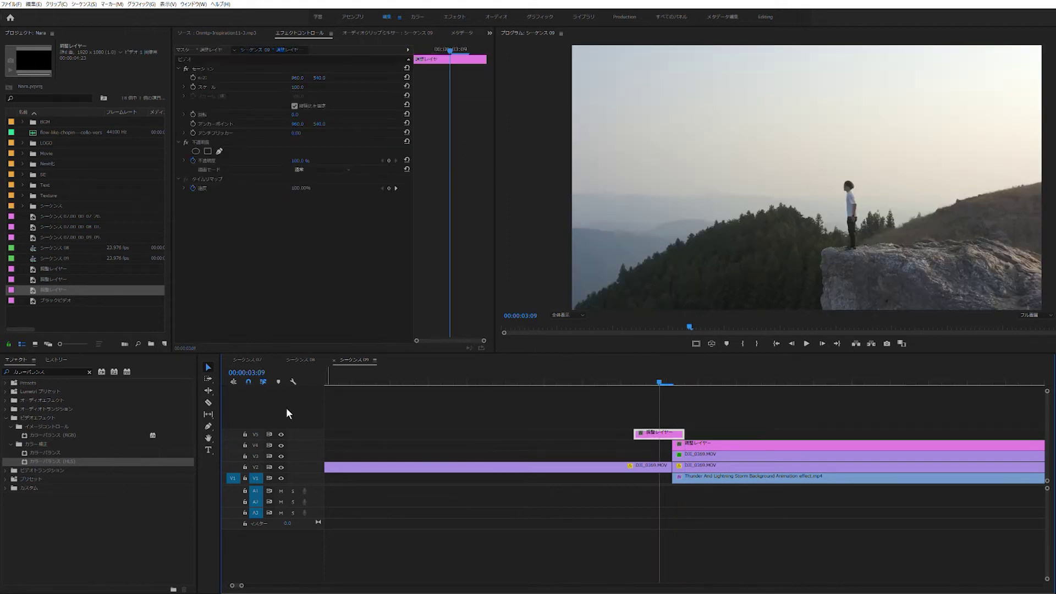
{"action": "left_click", "coordinate": [89, 371]}
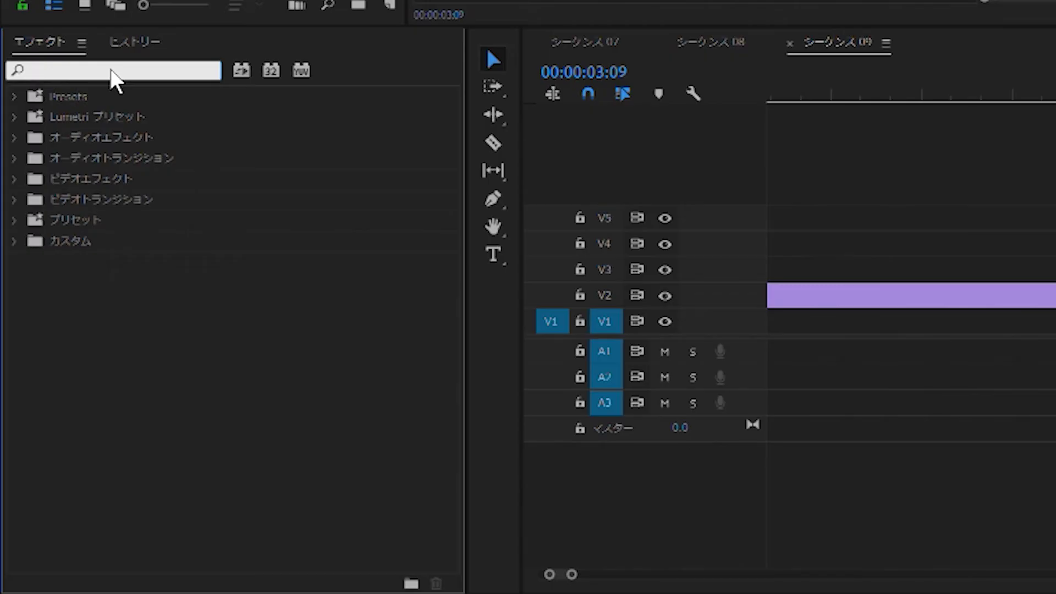
Add Echo (エコー) to the short V5 adjustment layer with the number of echoes set to 2
{"action": "type", "text": "エコー"}
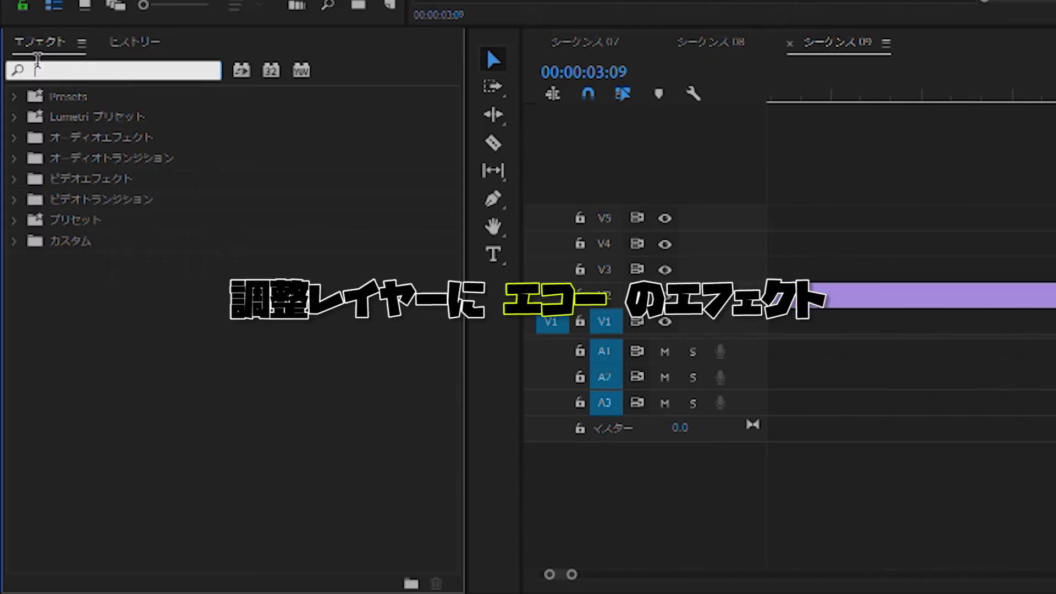
{"action": "left_click_drag", "start_coordinate": [89, 220], "coordinate": [671, 430]}
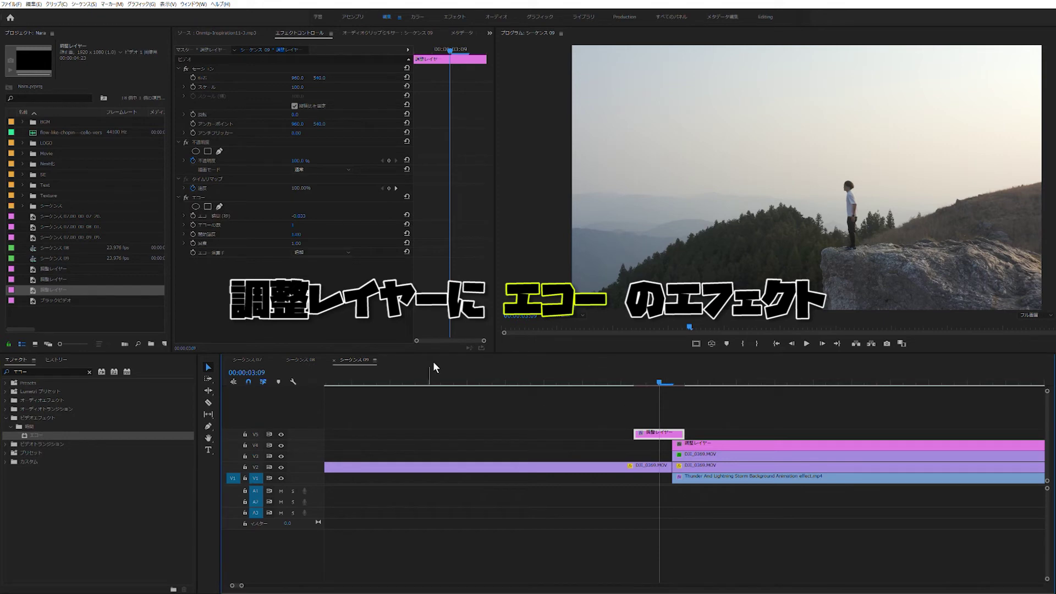
{"action": "left_click", "coordinate": [294, 224]}
{"action": "type", "text": "2"}
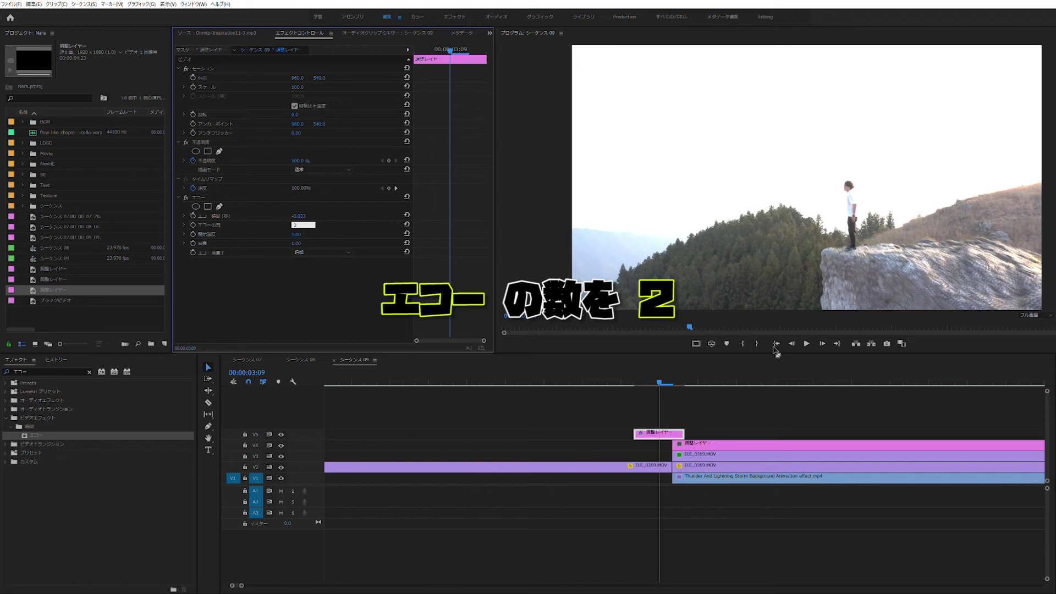
{"action": "key", "text": "Return"}
{"action": "key", "text": "space"}
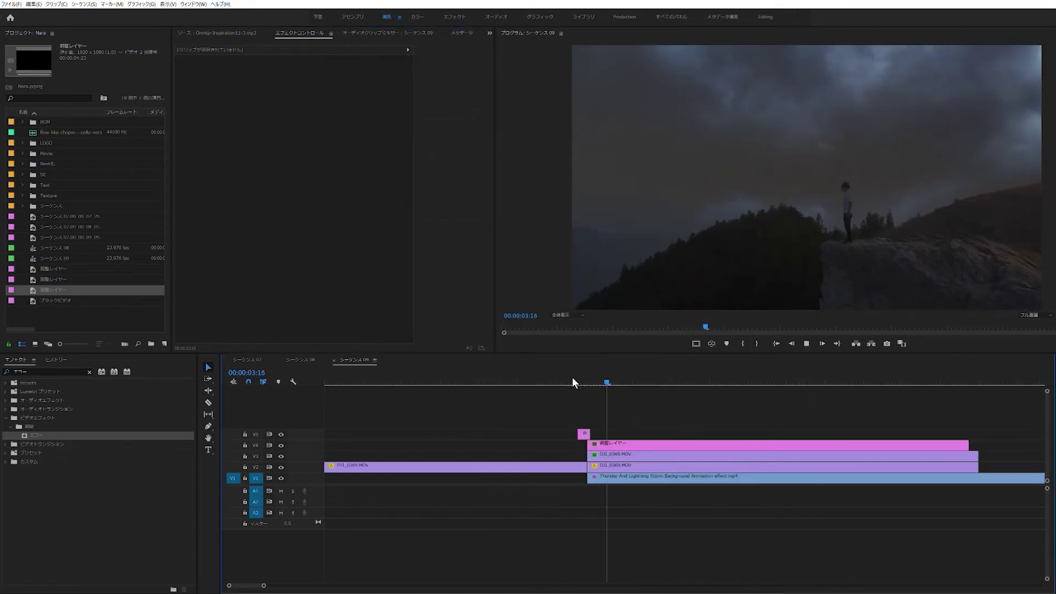
Play back the storm section to locate the next lightning flash near 05:06
{"action": "left_click", "coordinate": [556, 375]}
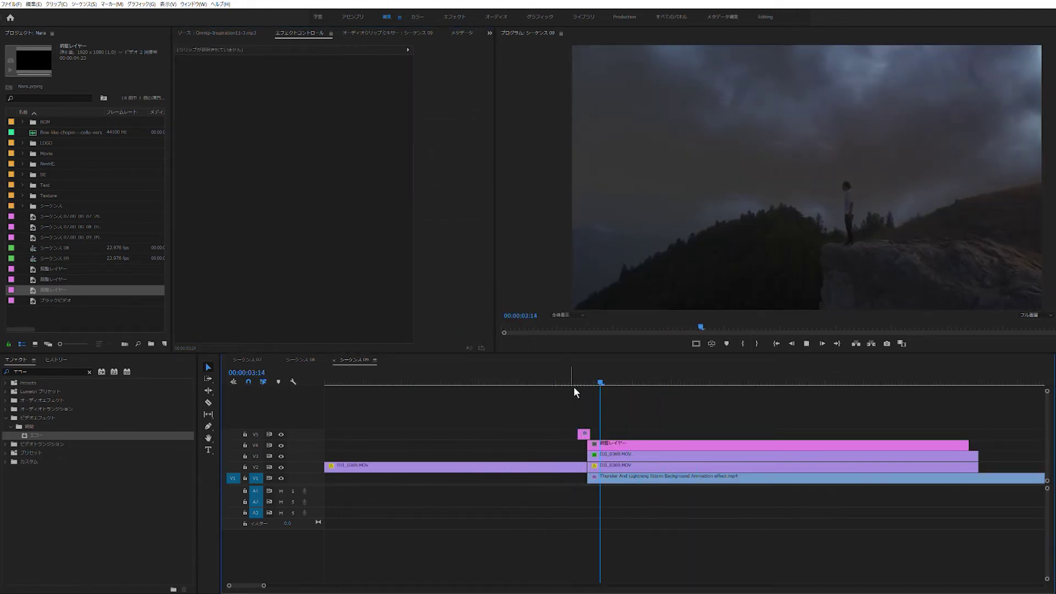
{"action": "left_click", "coordinate": [728, 385]}
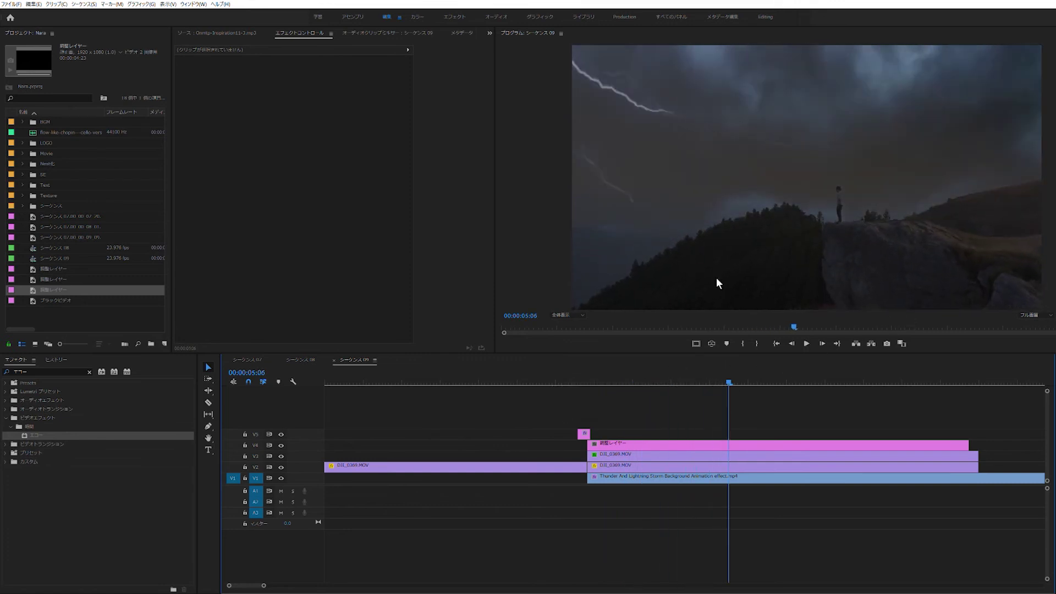
{"action": "key", "text": "space"}
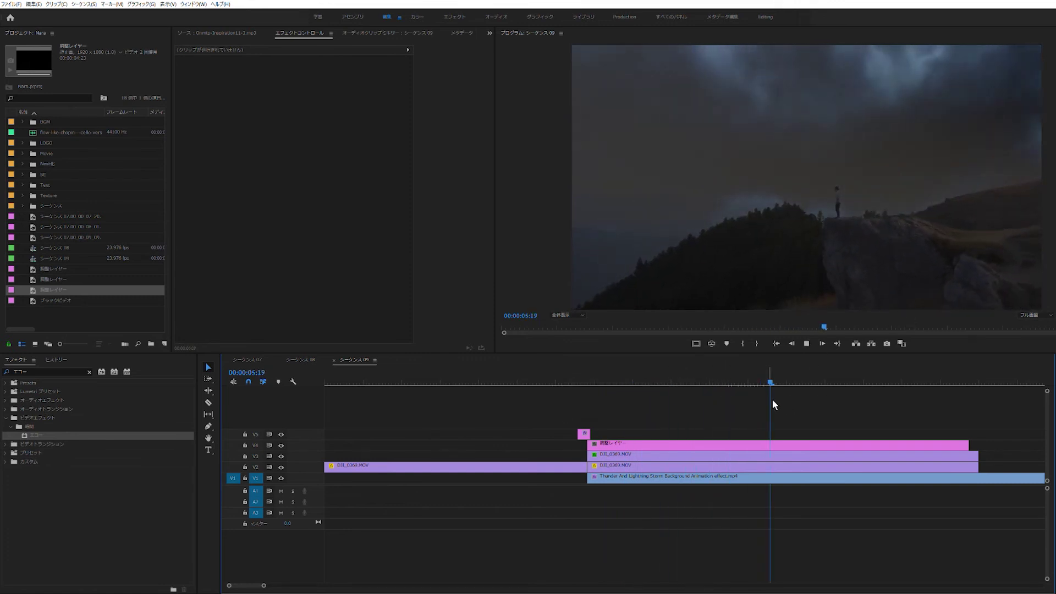
{"action": "key", "text": "space"}
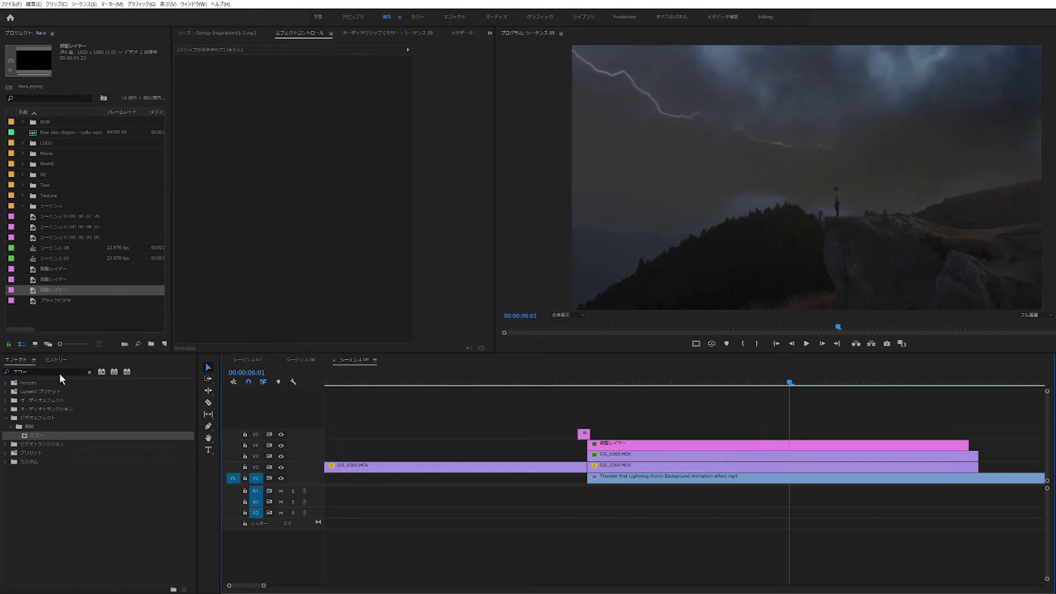
Drop a second adjustment layer on V5 at the flash and trim its start to about 05:21
{"action": "left_click_drag", "start_coordinate": [43, 290], "coordinate": [797, 433]}
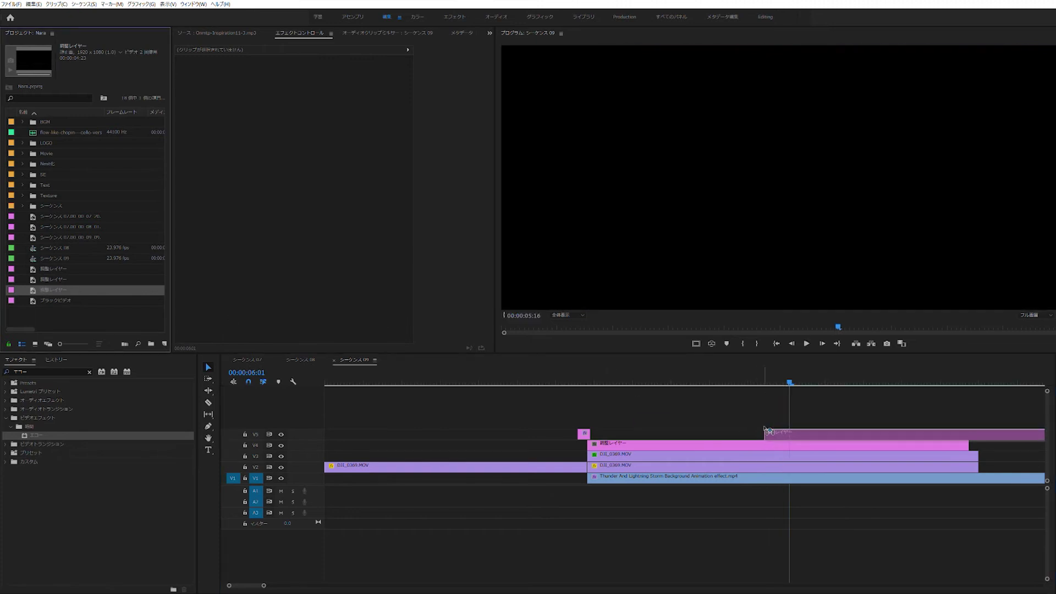
{"action": "mouse_move", "coordinate": [762, 381]}
{"action": "left_mouse_down"}
{"action": "mouse_move", "coordinate": [724, 382]}
{"action": "mouse_move", "coordinate": [790, 381]}
{"action": "left_mouse_up"}
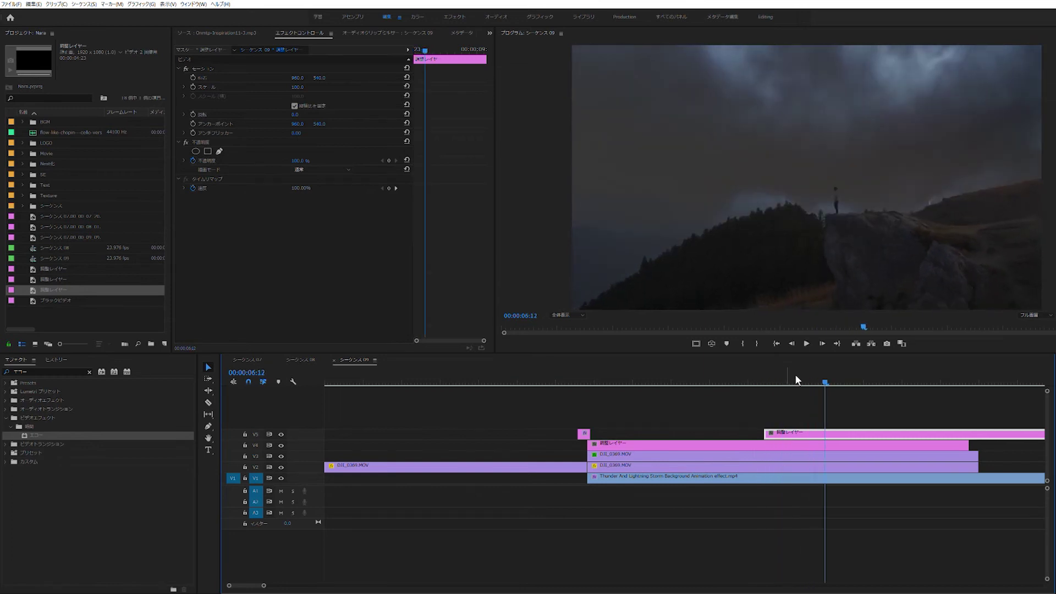
{"action": "key", "text": "space"}
{"action": "left_click", "coordinate": [754, 374]}
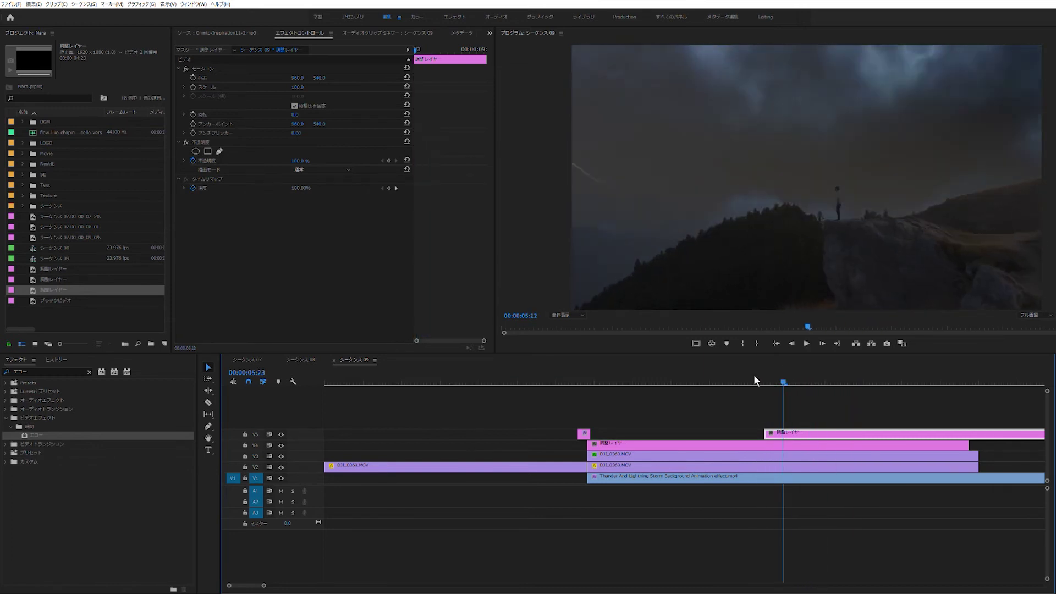
{"action": "left_click_drag", "start_coordinate": [767, 375], "coordinate": [789, 376]}
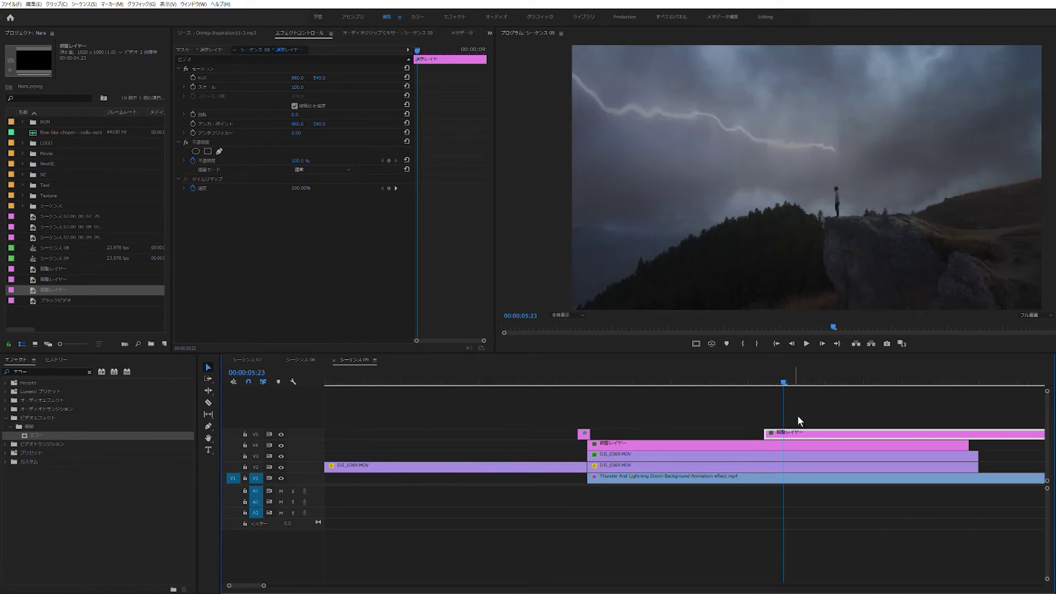
{"action": "key", "text": "equal"}
{"action": "left_click_drag", "start_coordinate": [713, 433], "coordinate": [690, 431]}
{"action": "key", "text": "Left"}
{"action": "key", "text": "Left"}
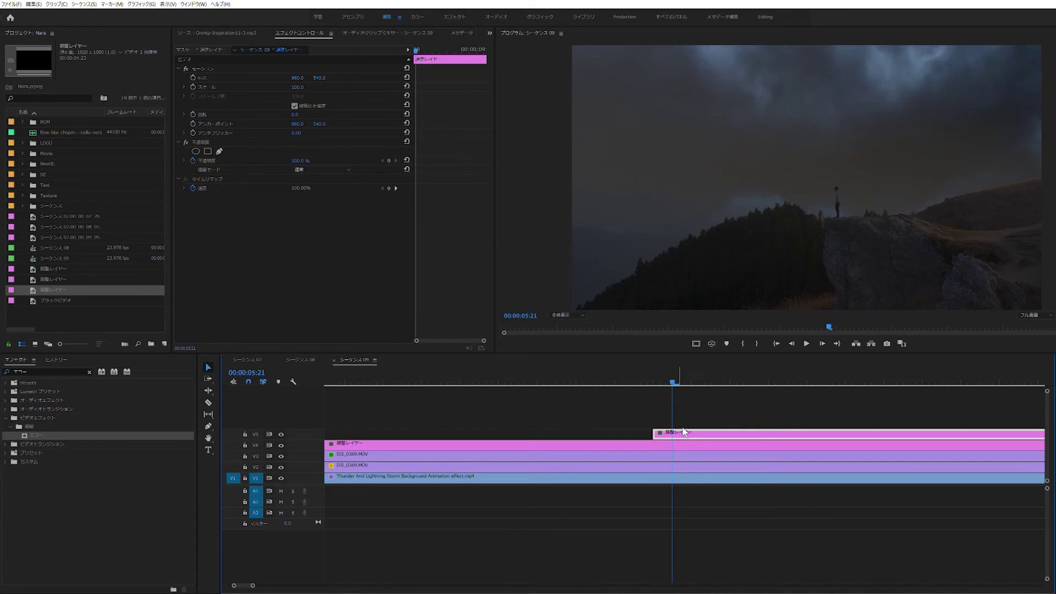
Split the second V5 adjustment layer at 05:21, 05:23 and 06:04, deleting the pieces outside the flash
{"action": "key", "text": "ctrl+k"}
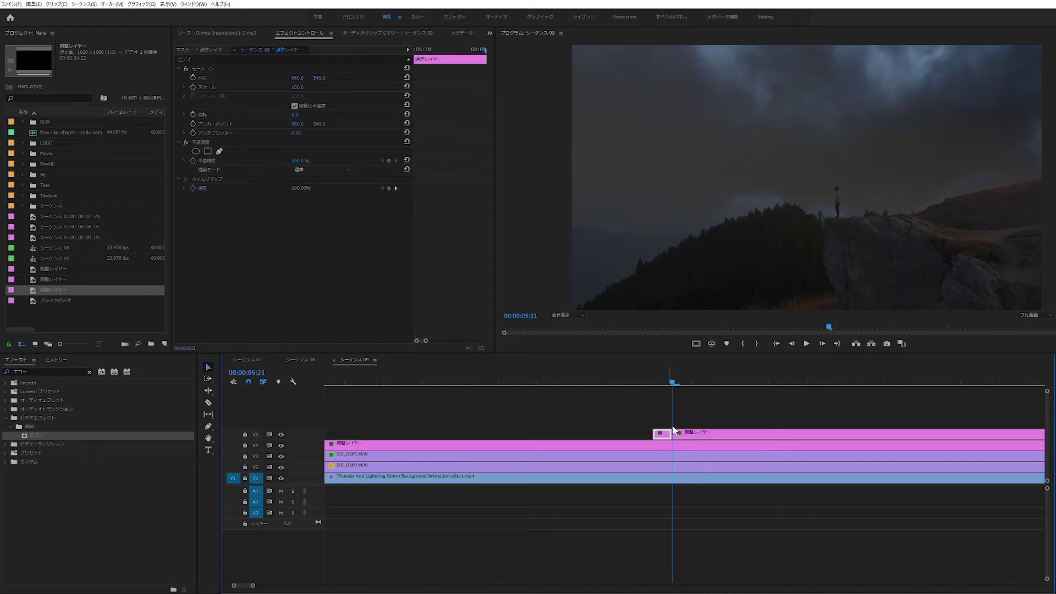
{"action": "key", "text": "Delete"}
{"action": "left_click", "coordinate": [693, 433]}
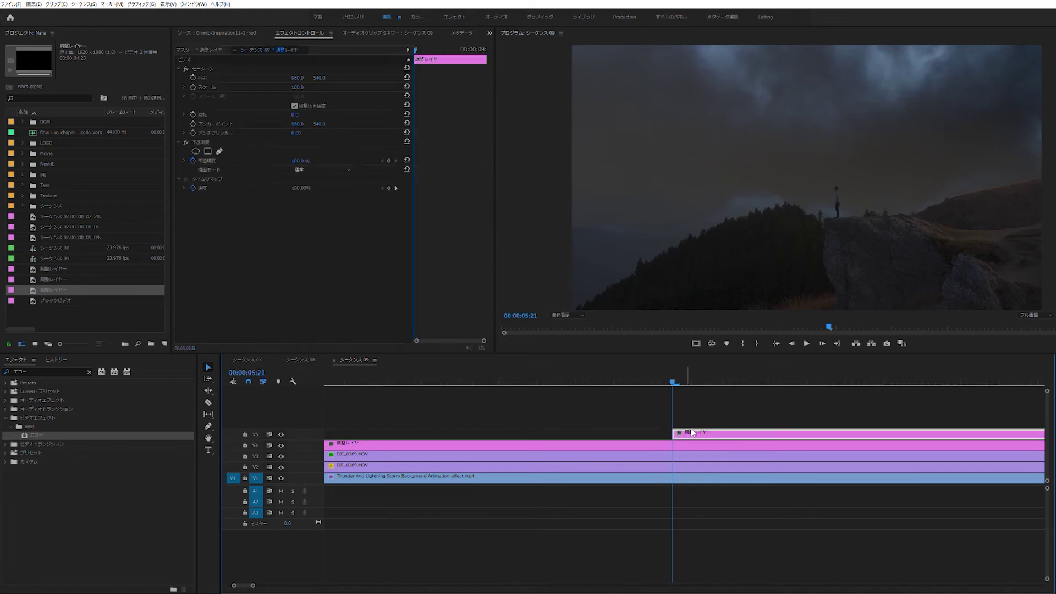
{"action": "key", "text": "Right"}
{"action": "key", "text": "Right"}
{"action": "key", "text": "ctrl+k"}
{"action": "left_click", "coordinate": [702, 430]}
{"action": "key", "text": "Right"}
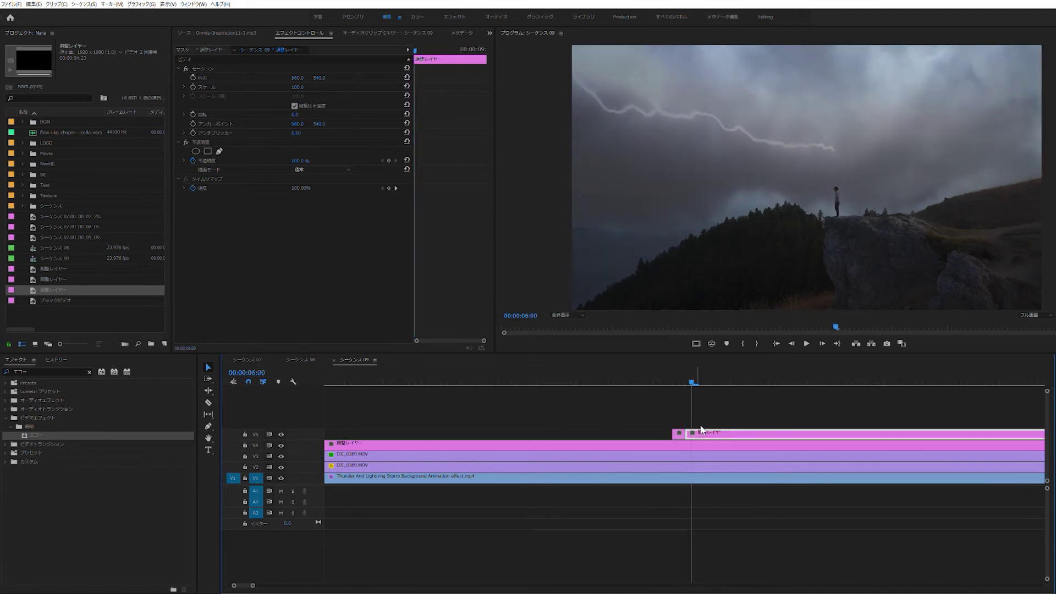
{"action": "key", "text": "Right"}
{"action": "key", "text": "Right"}
{"action": "key", "text": "Right"}
{"action": "key", "text": "Right"}
{"action": "key", "text": "Right"}
{"action": "key", "text": "Right"}
{"action": "key", "text": "Right"}
{"action": "key", "text": "ctrl+k"}
{"action": "key", "text": "Delete"}
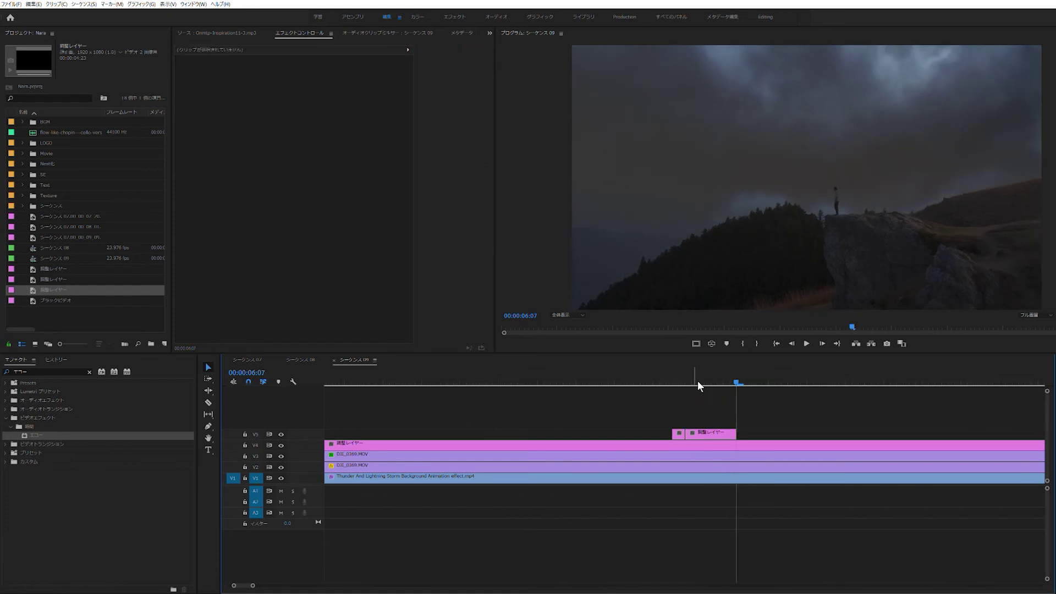
{"action": "left_click", "coordinate": [90, 372]}
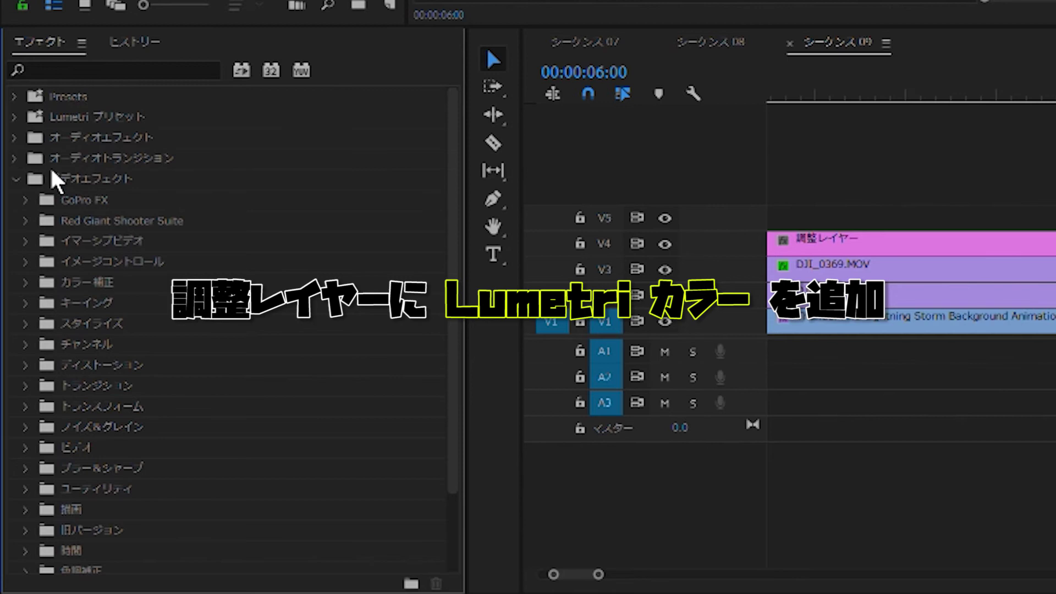
Apply Lumetri カラー from カラー補正 to the V5 adjustment layer and select the short clip at 05:22
{"action": "left_click", "coordinate": [44, 286]}
{"action": "scroll", "coordinate": [165, 239], "scroll_direction": "down", "scroll_amount": 2}
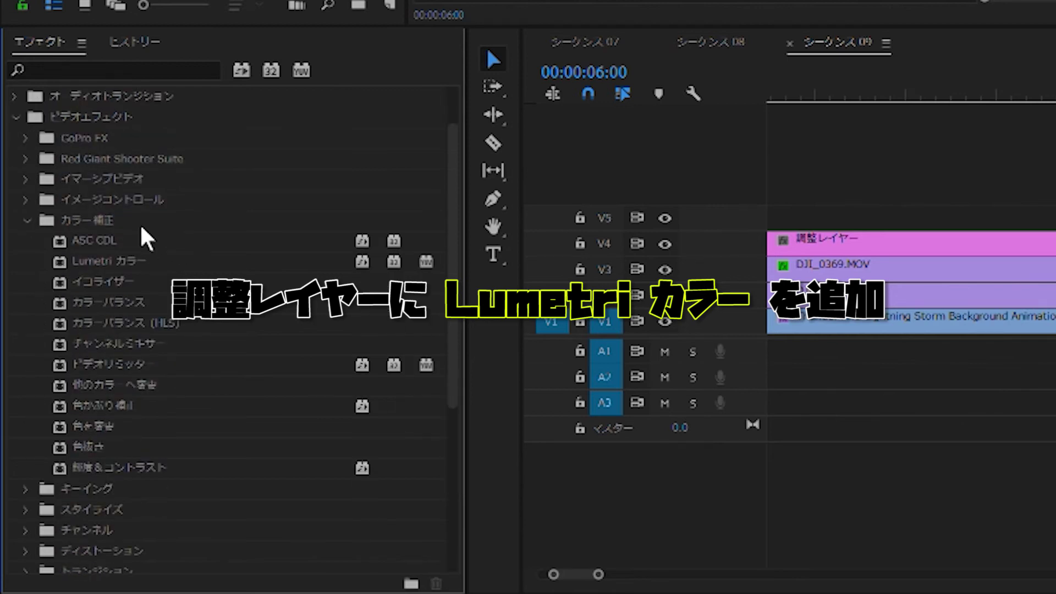
{"action": "left_click", "coordinate": [126, 258]}
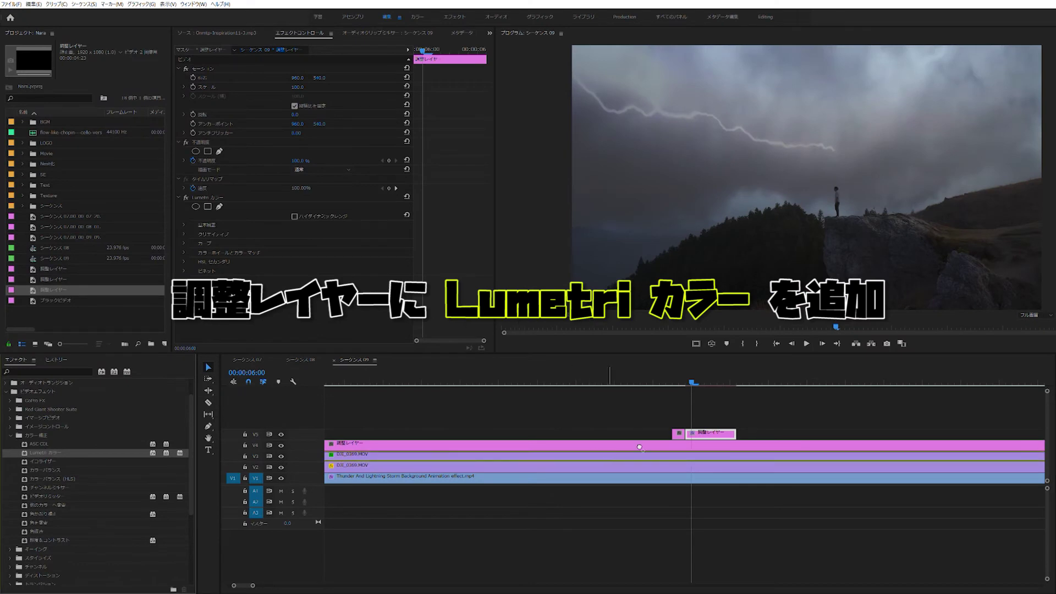
{"action": "left_click", "coordinate": [667, 383]}
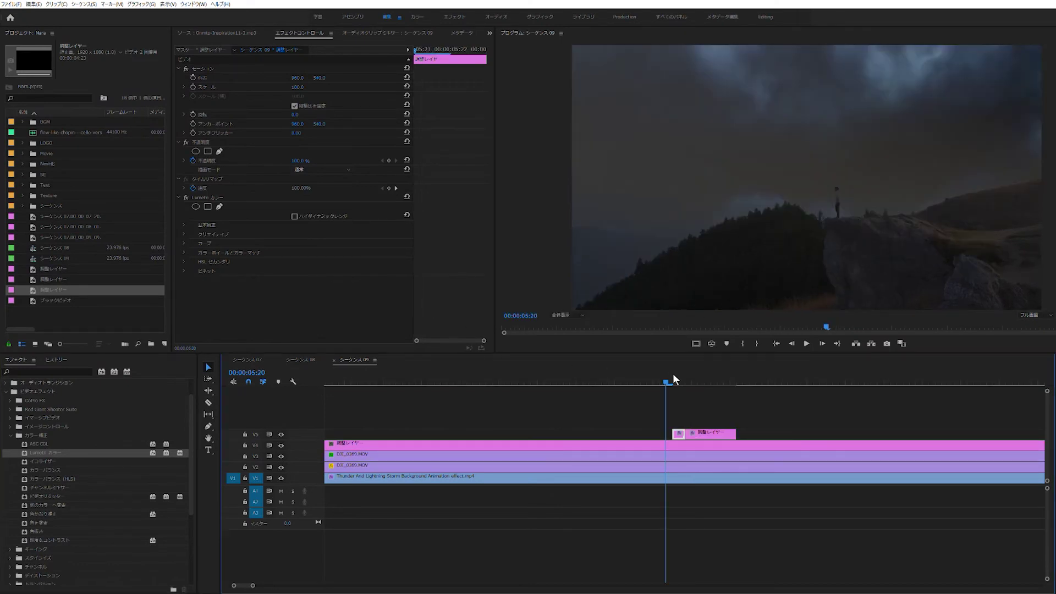
{"action": "left_click_drag", "start_coordinate": [674, 380], "coordinate": [708, 379]}
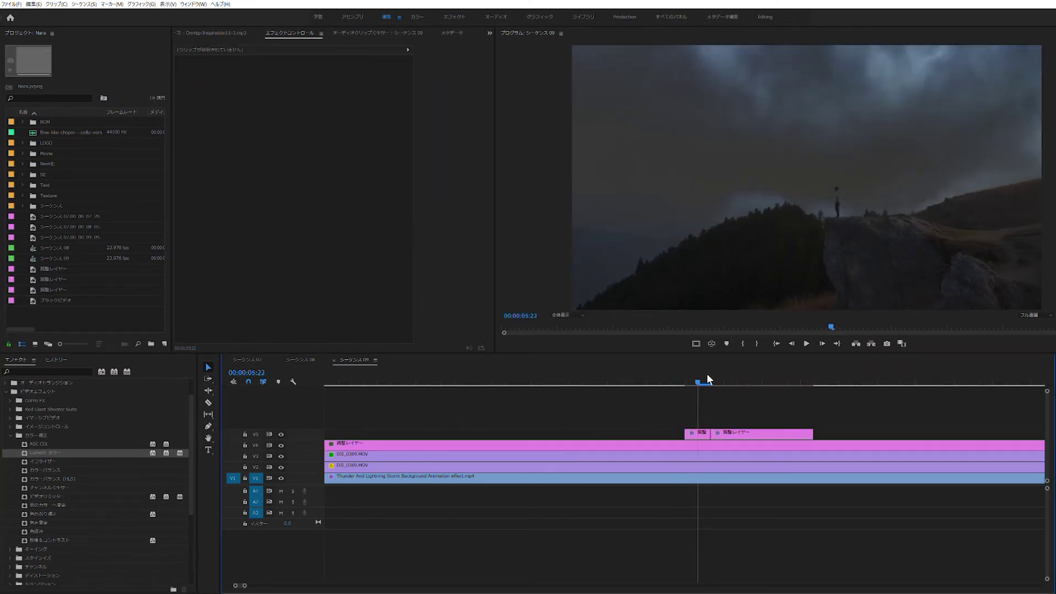
{"action": "left_click", "coordinate": [702, 432]}
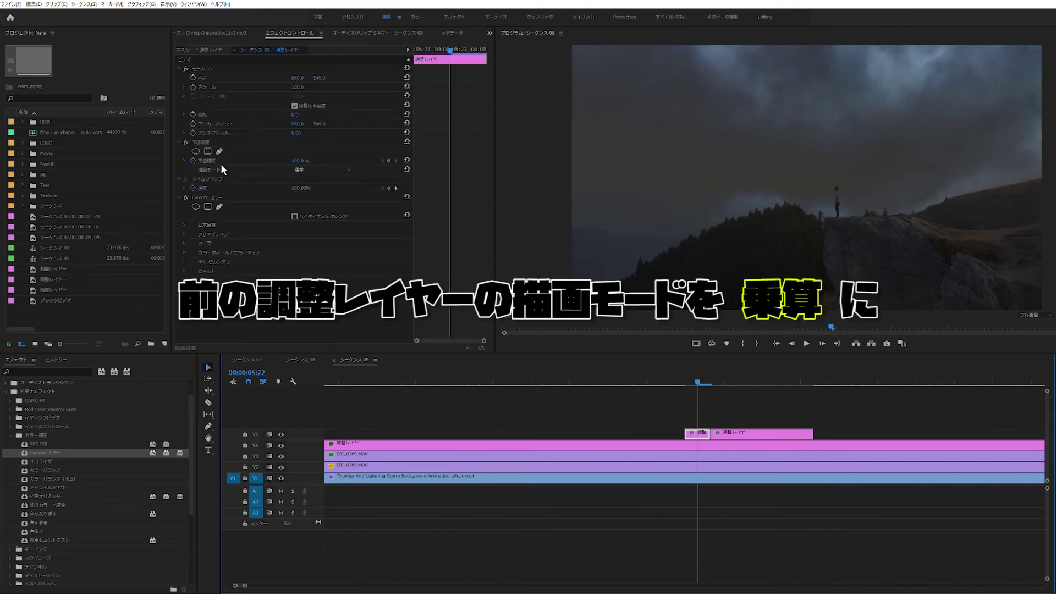
Set the front V5 adjustment clip to 乗算 (Multiply) and scrub 00:00:05:21–05:23 to check the darkening
{"action": "left_click", "coordinate": [336, 206]}
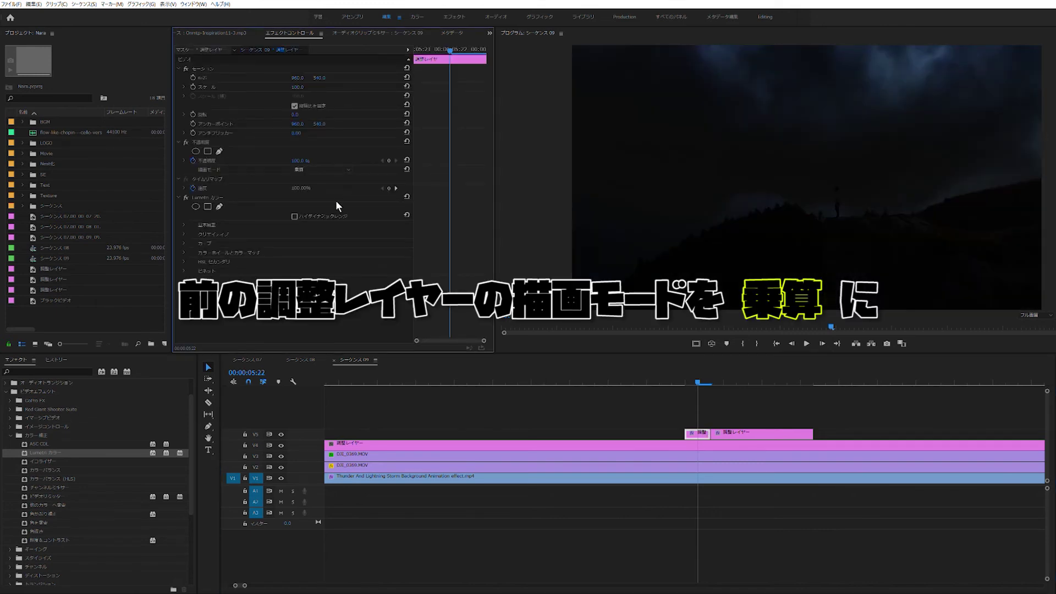
{"action": "left_click", "coordinate": [681, 371]}
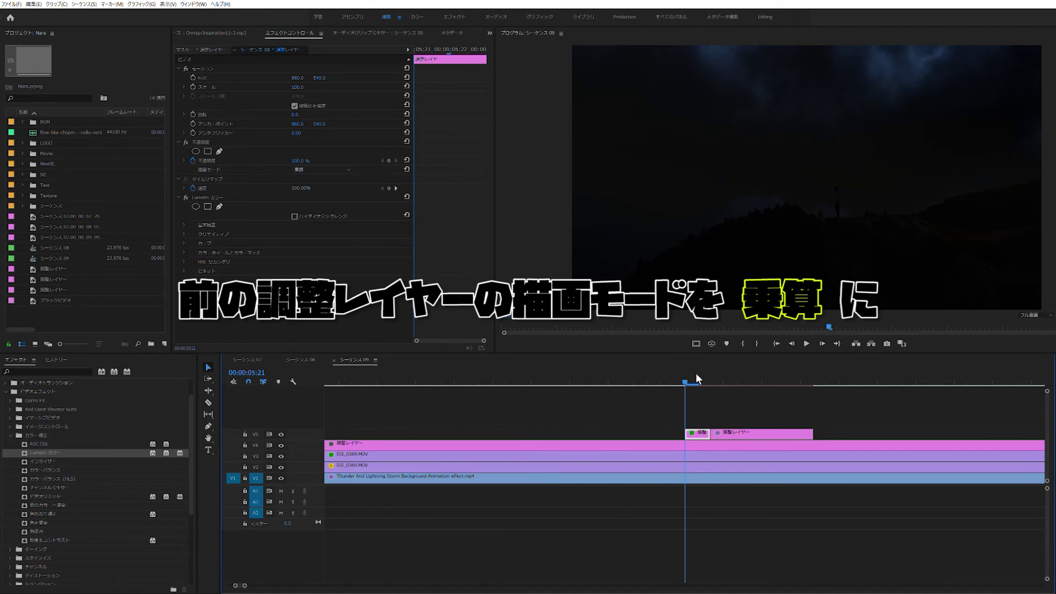
{"action": "left_click_drag", "start_coordinate": [696, 375], "coordinate": [716, 377]}
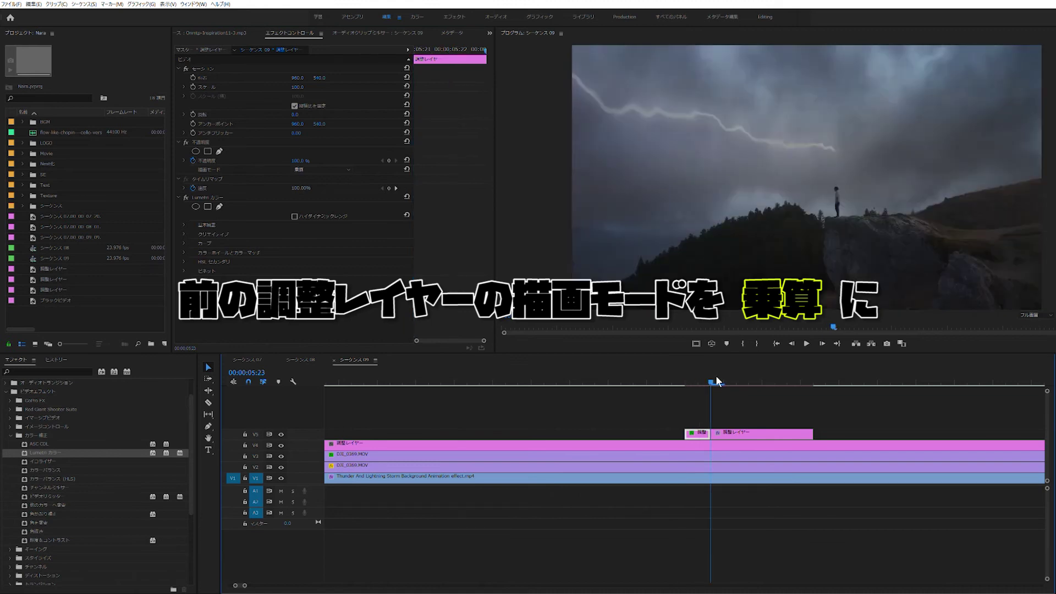
{"action": "left_click_drag", "start_coordinate": [715, 379], "coordinate": [713, 378]}
{"action": "left_click", "coordinate": [755, 429]}
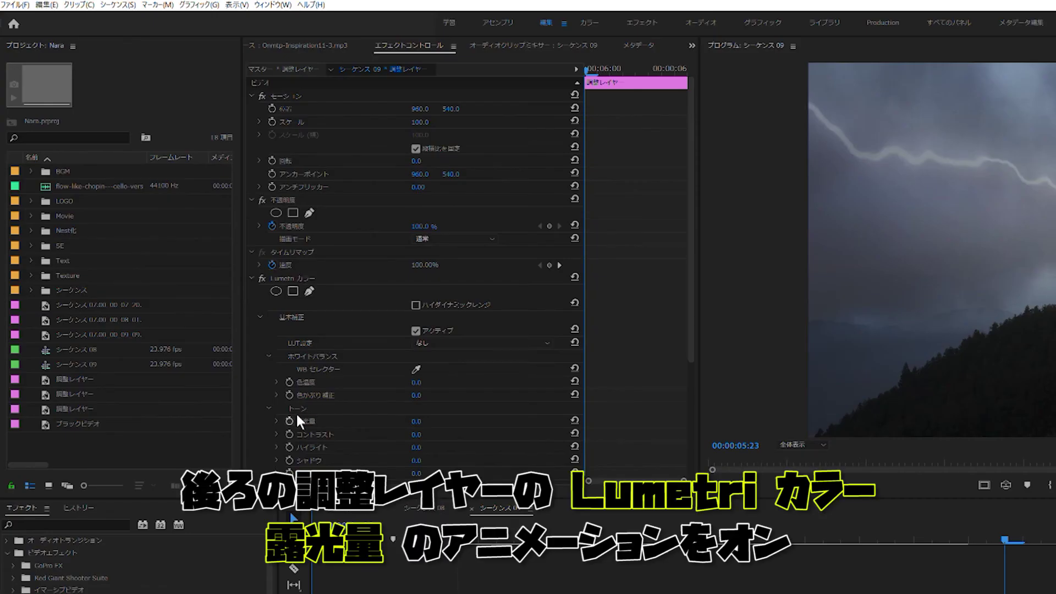
Keyframe Lumetri 露光量 at 7.0, then 4.0 on the next frame at 00:00:06:02
{"action": "left_click", "coordinate": [290, 419]}
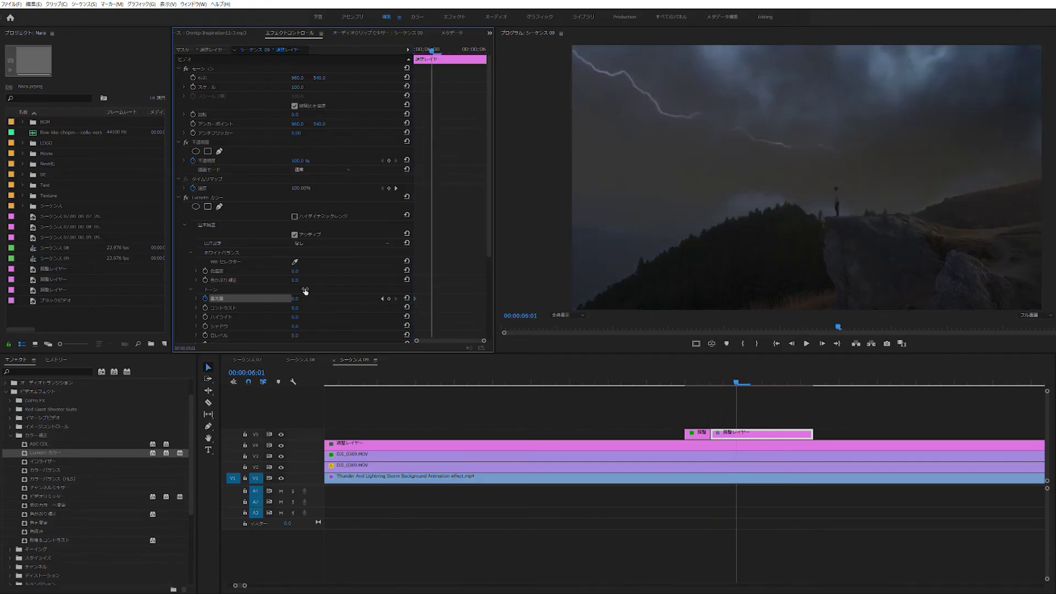
{"action": "type", "text": "7"}
{"action": "key", "text": "Return"}
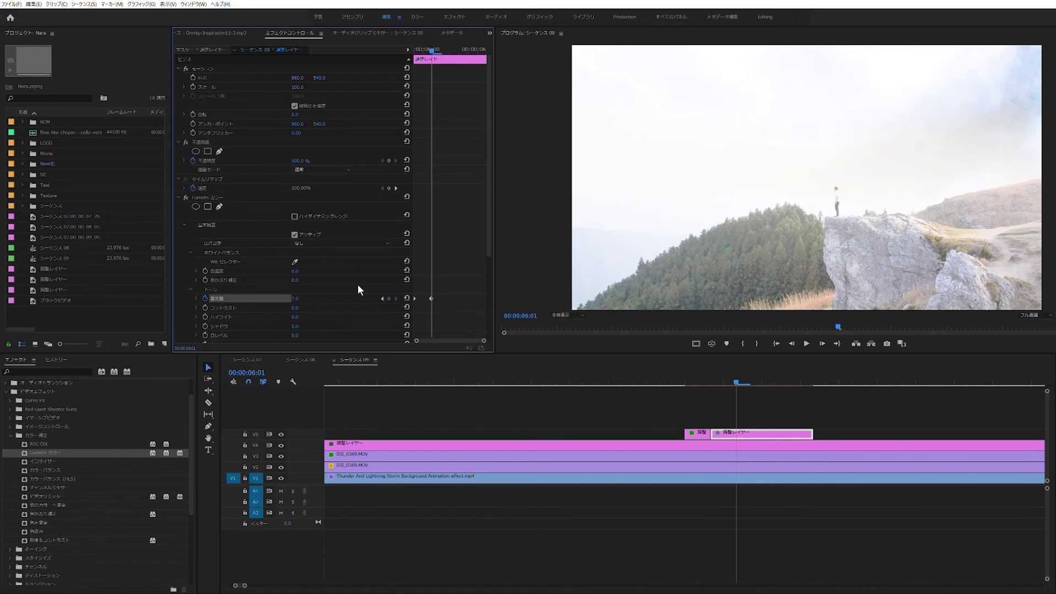
{"action": "key", "text": "Right"}
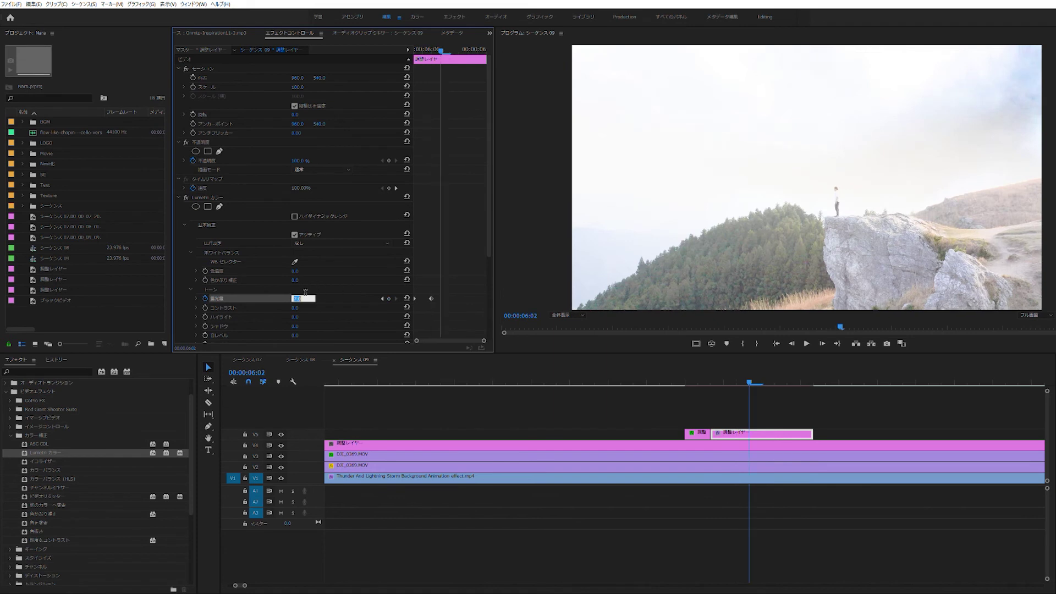
{"action": "type", "text": "4"}
{"action": "key", "text": "Return"}
Key exposure 0.0 at 00:00:06:05 and 4.0 at 06:06, then edit the value at 06:07
{"action": "key", "text": "Right"}
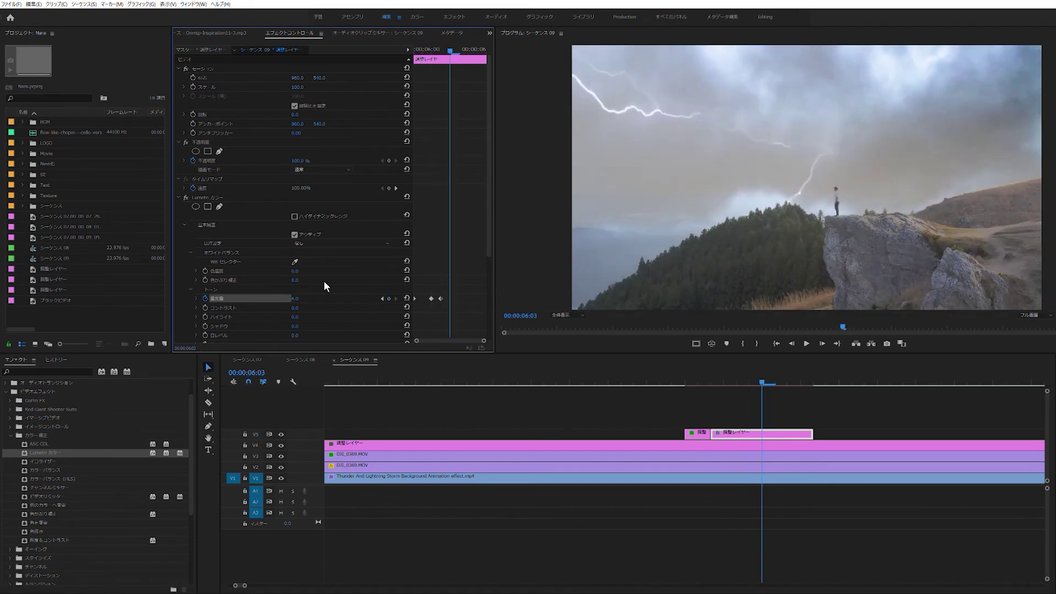
{"action": "key", "text": "Right"}
{"action": "key", "text": "Right"}
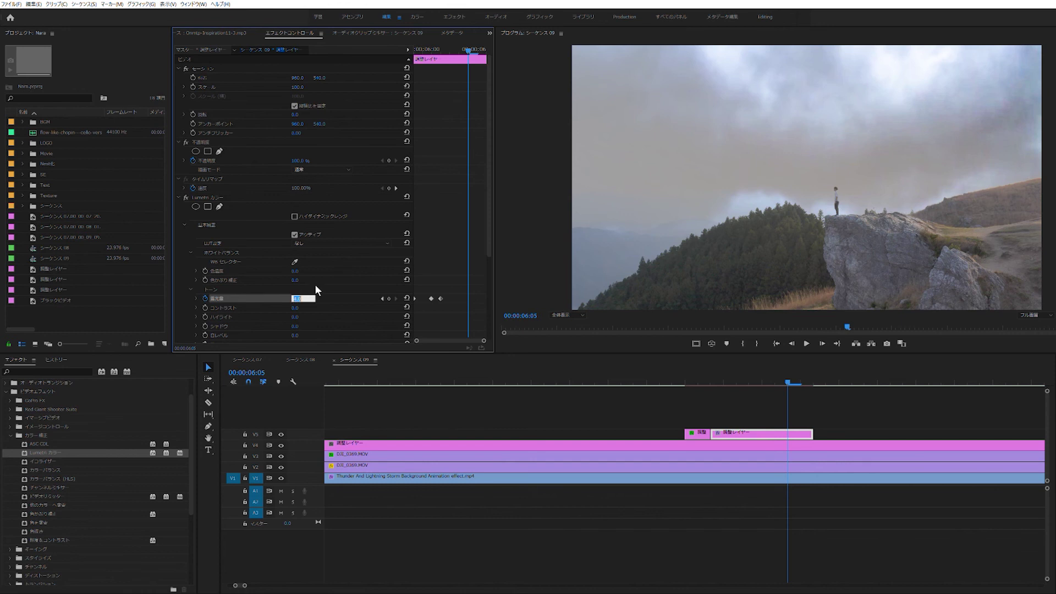
{"action": "type", "text": "0"}
{"action": "key", "text": "Return"}
{"action": "key", "text": "Right"}
{"action": "left_click", "coordinate": [306, 294]}
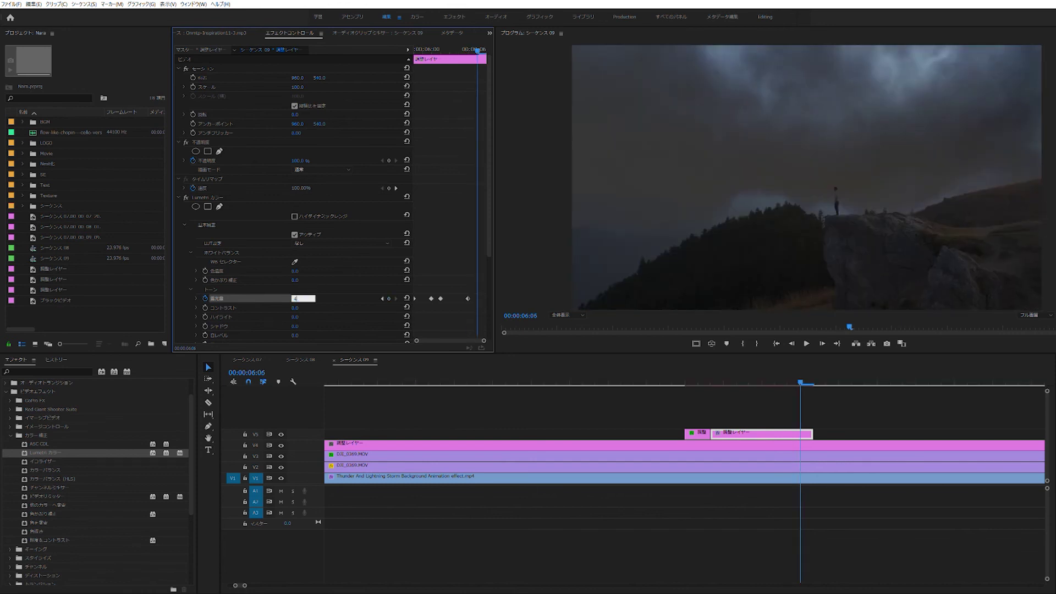
{"action": "key", "text": "Return"}
{"action": "key", "text": "Right"}
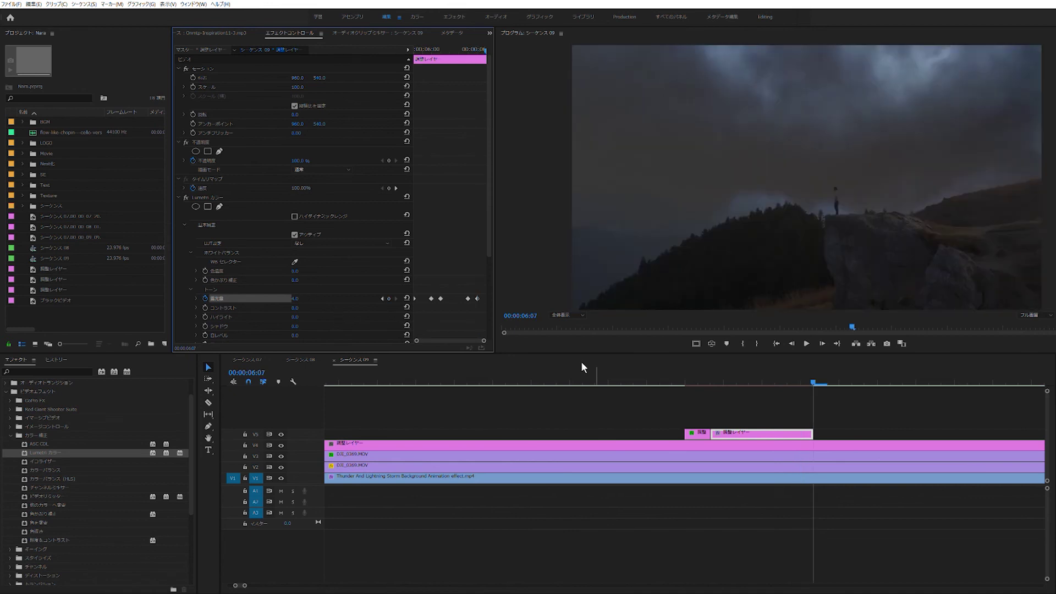
{"action": "left_click", "coordinate": [307, 292]}
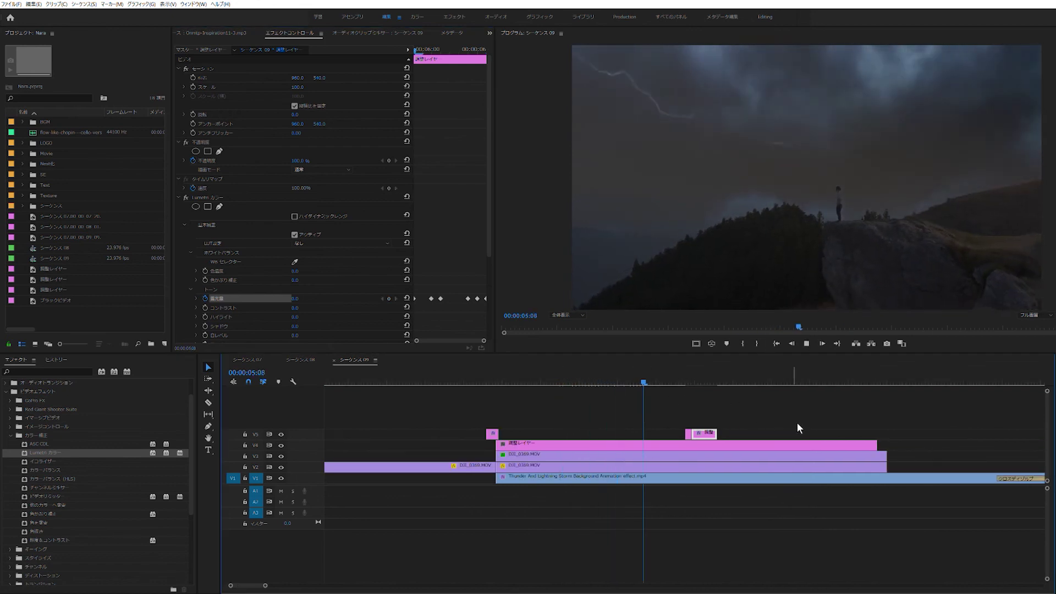
Select both V5 flash adjustment clips and play back the lightning flash from just before it
{"action": "key", "text": "space"}
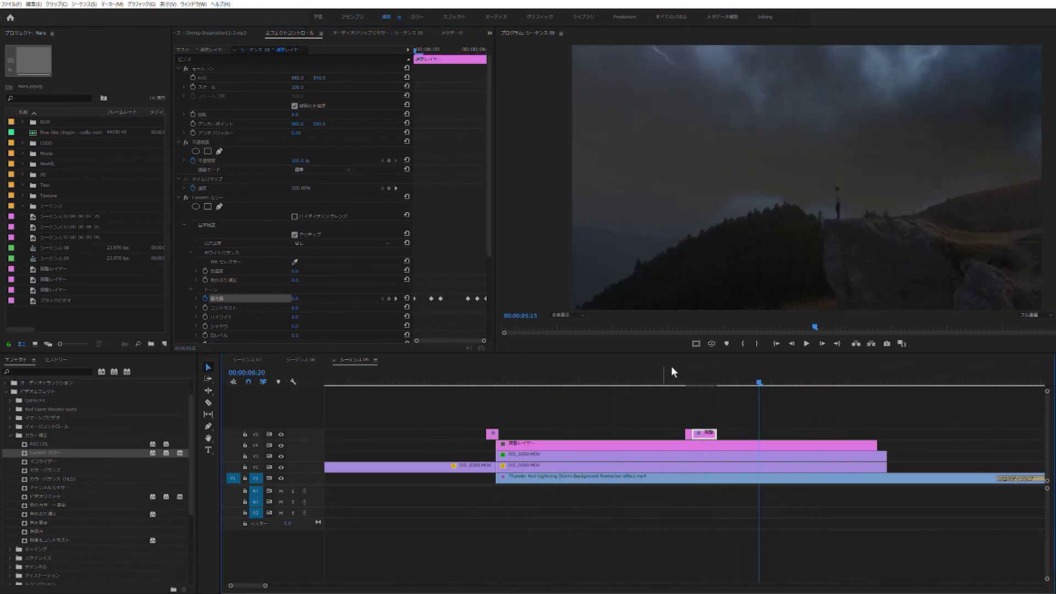
{"action": "mouse_move", "coordinate": [668, 428]}
{"action": "left_mouse_down"}
{"action": "mouse_move", "coordinate": [702, 421]}
{"action": "mouse_move", "coordinate": [709, 433]}
{"action": "mouse_move", "coordinate": [617, 434]}
{"action": "left_mouse_up"}
{"action": "left_click", "coordinate": [585, 381]}
{"action": "key", "text": "space"}
{"action": "left_click", "coordinate": [581, 380]}
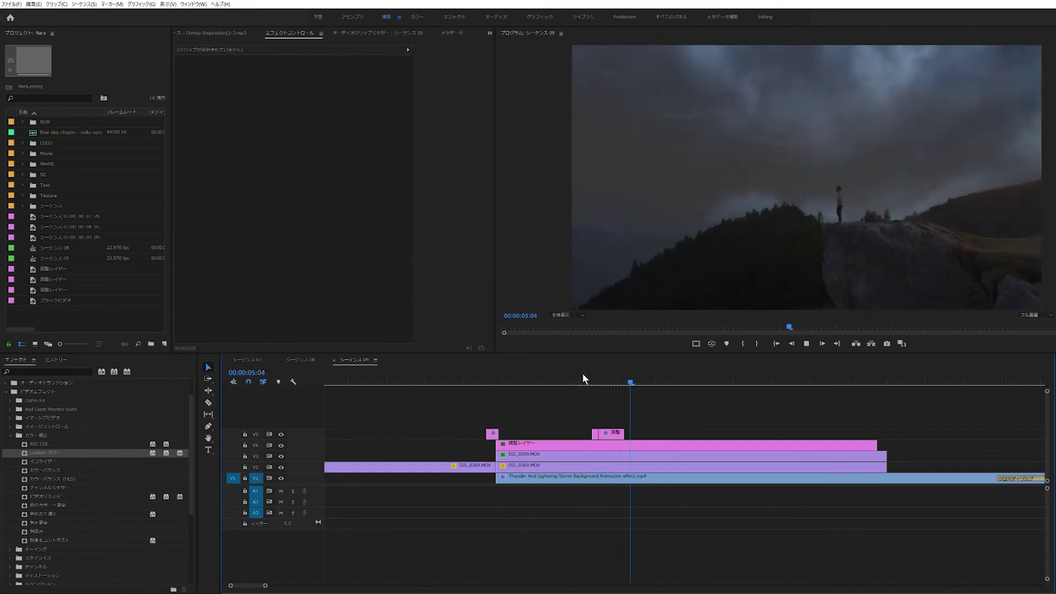
{"action": "key", "text": "space"}
Copy the flash adjustment clips further right on V5 and replay from 00:00:03:14
{"action": "left_click_drag", "start_coordinate": [611, 433], "coordinate": [691, 432]}
{"action": "key", "text": "space"}
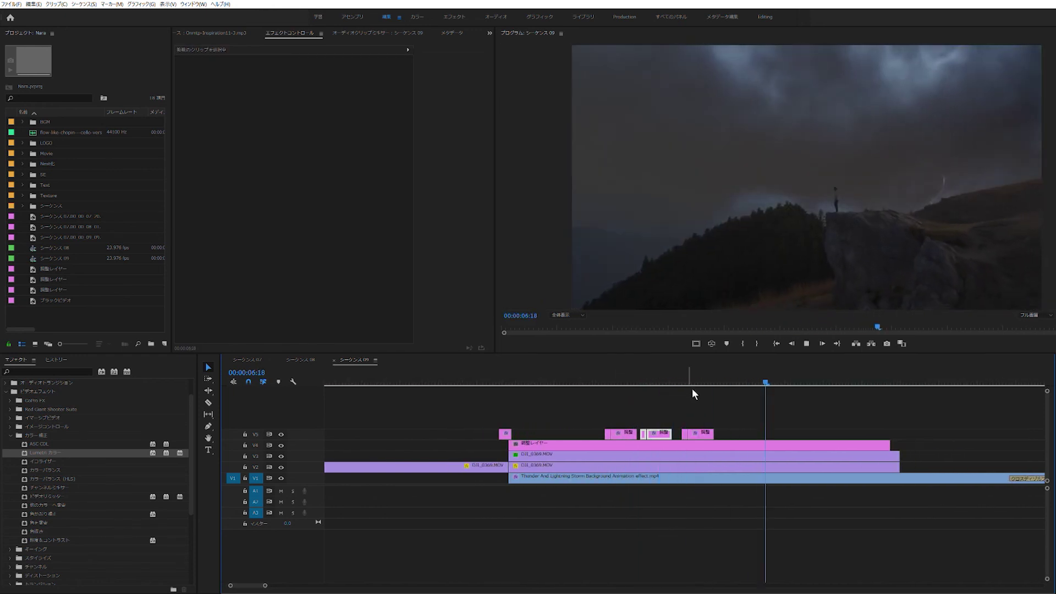
{"action": "left_click", "coordinate": [523, 381]}
{"action": "key", "text": "space"}
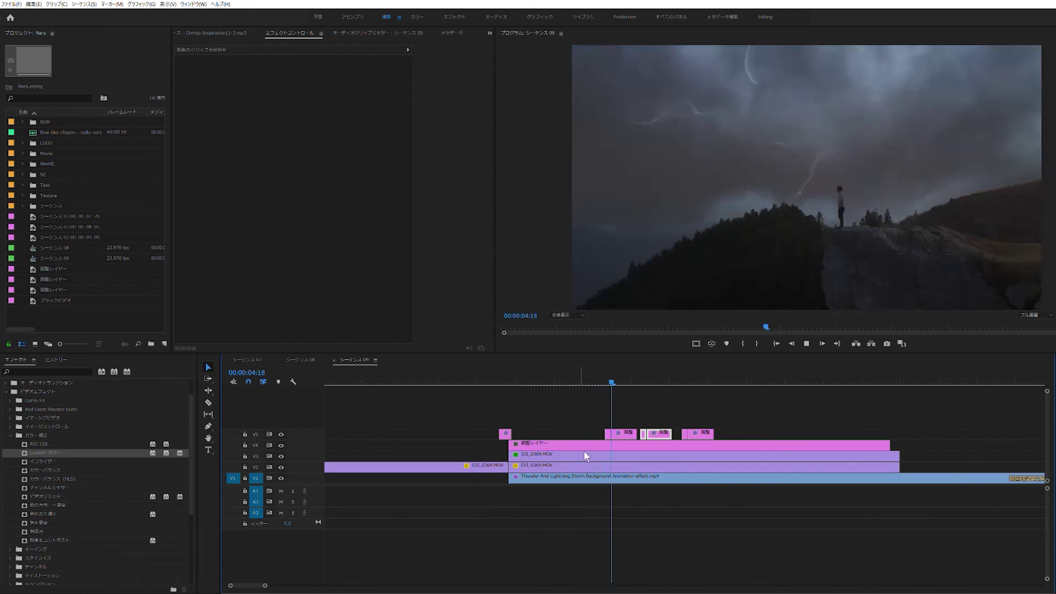